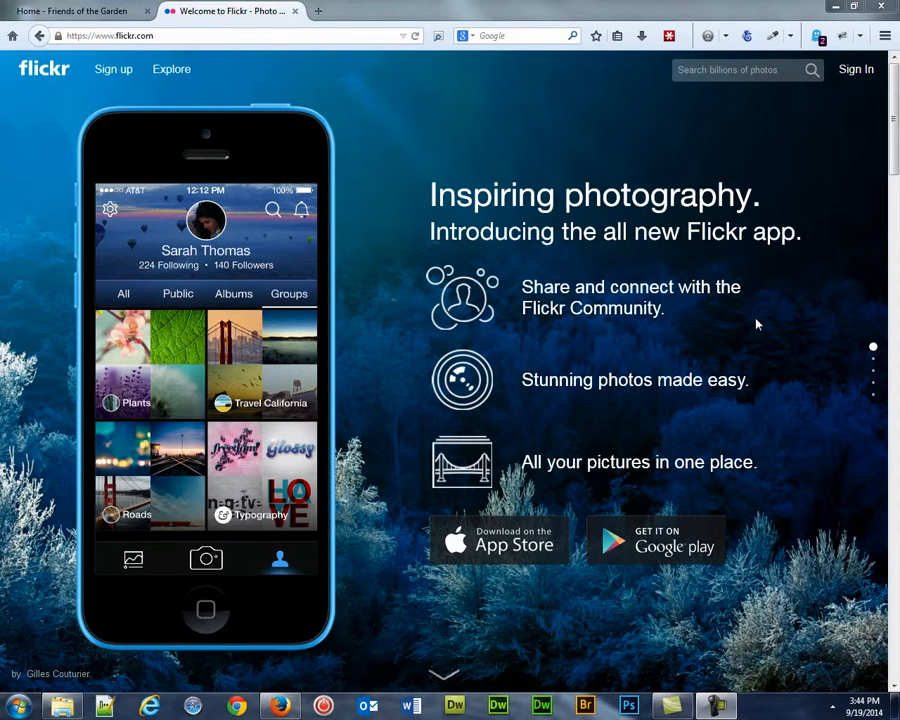
Step: Sign in to Flickr with the Yahoo account
left_click(857, 72)
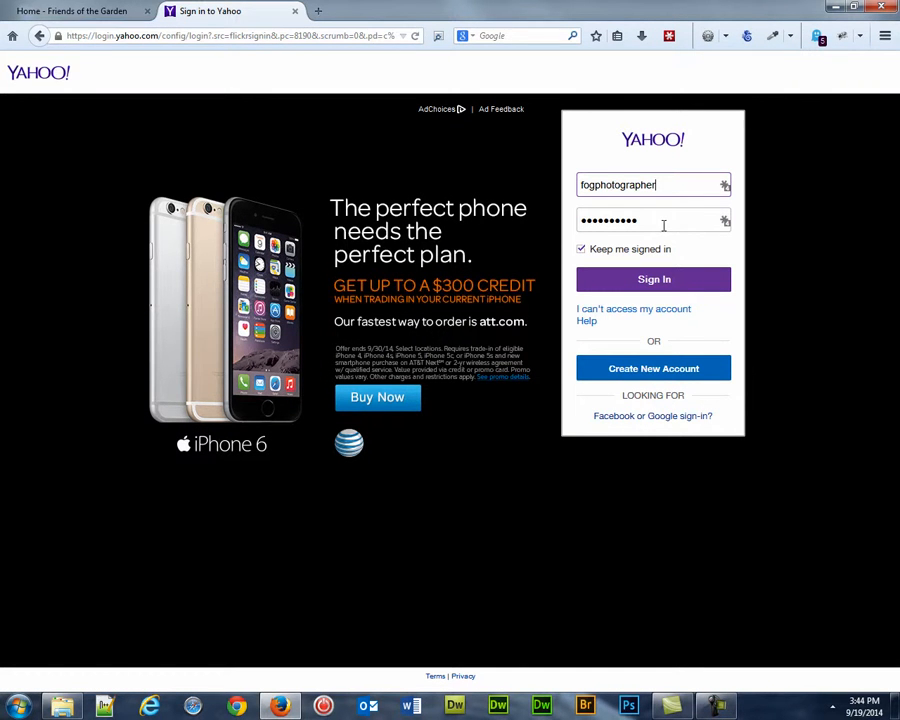
left_click(640, 281)
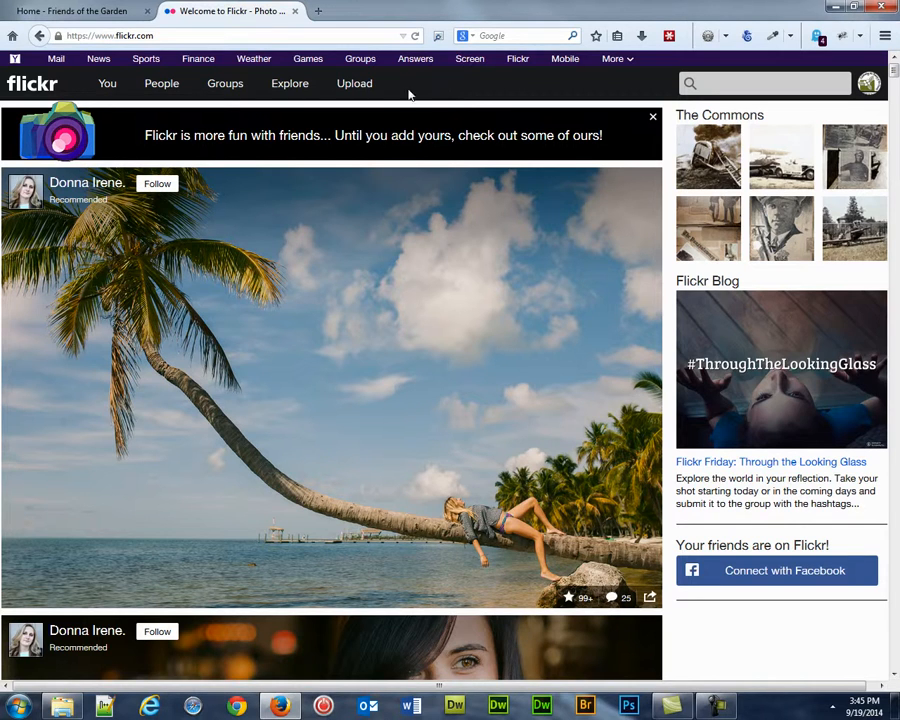
Step: Open the Flickr upload page and drag the eight sample pictures from the folder window onto it
left_click(353, 85)
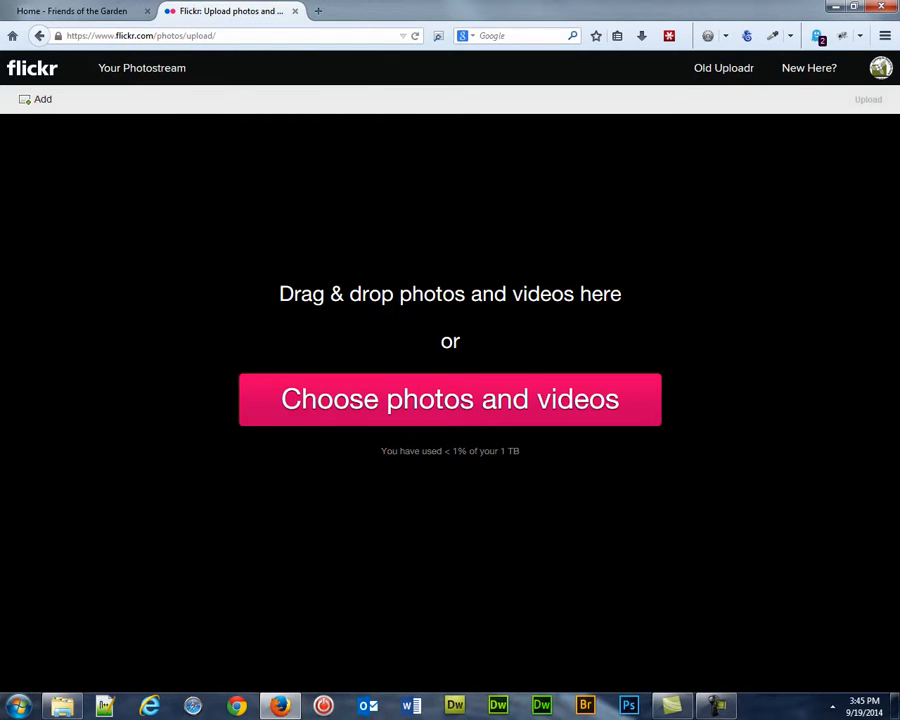
left_click_drag(899, 195, 110, 155)
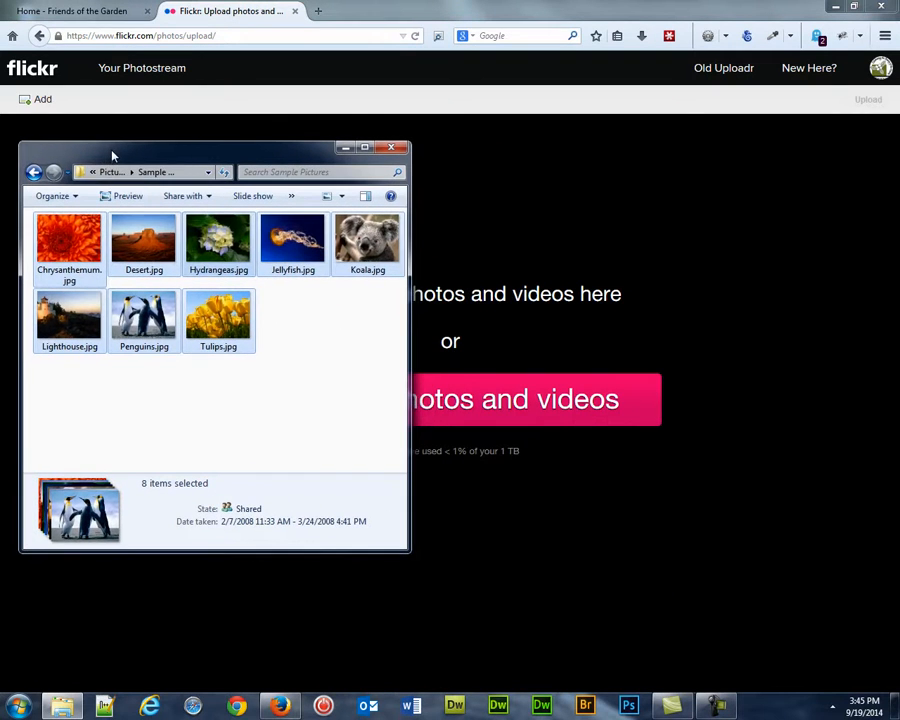
left_click(297, 395)
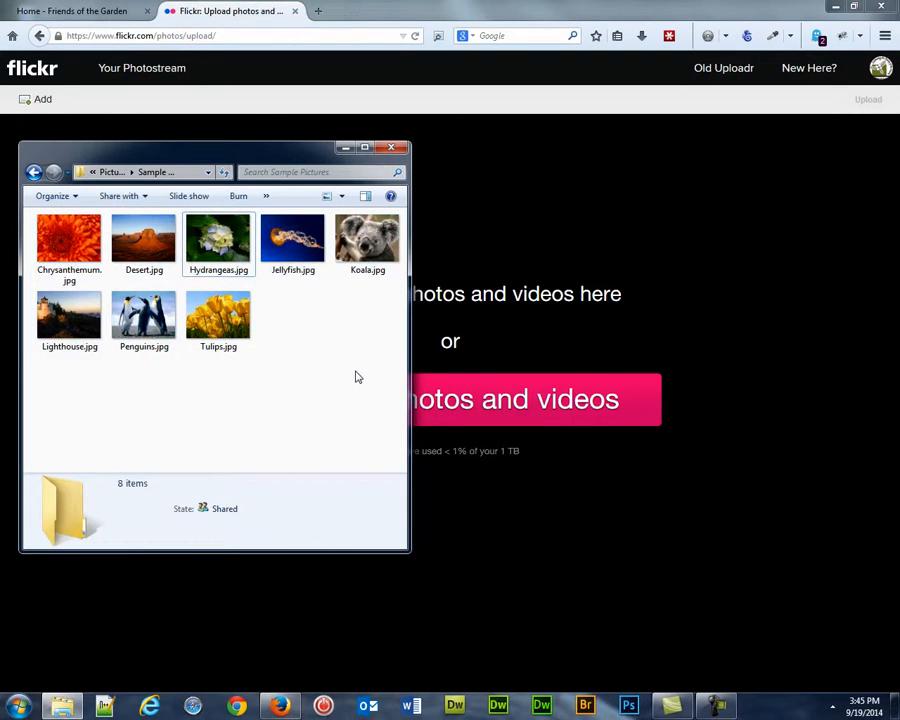
left_click_drag(375, 363, 670, 310)
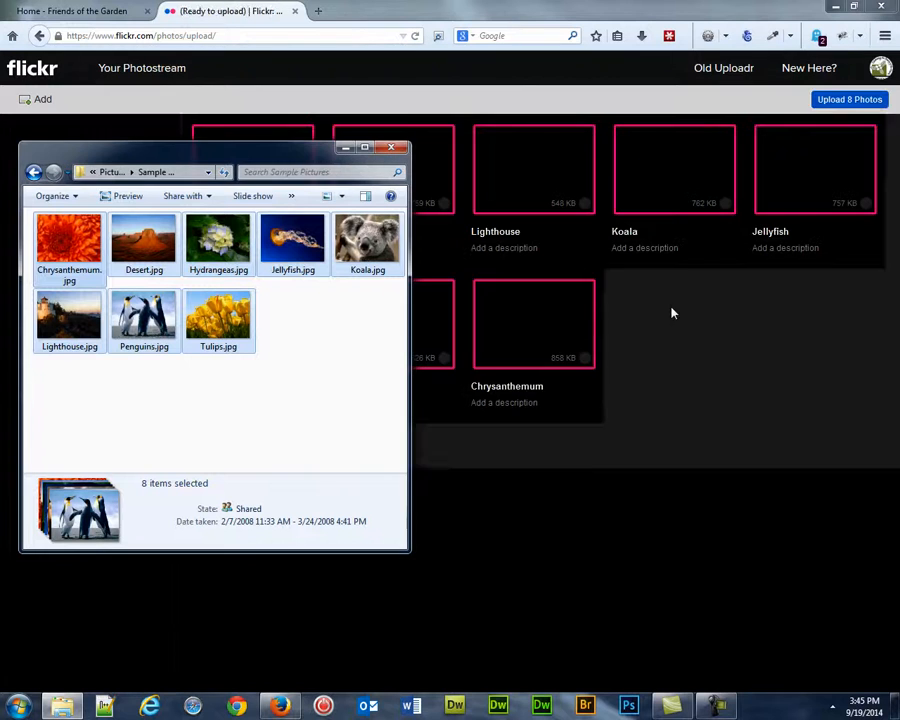
left_click_drag(306, 159, 899, 190)
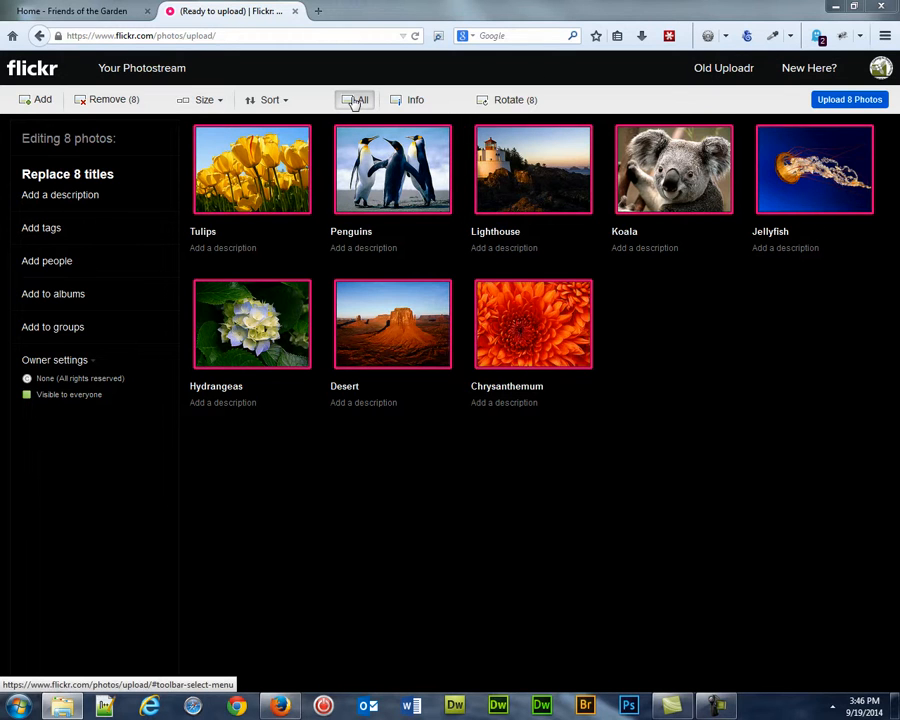
Step: Select all eight photos and add them to a new album titled "RJ's Test" with the description "Test Album."
left_click(352, 102)
left_click(355, 103)
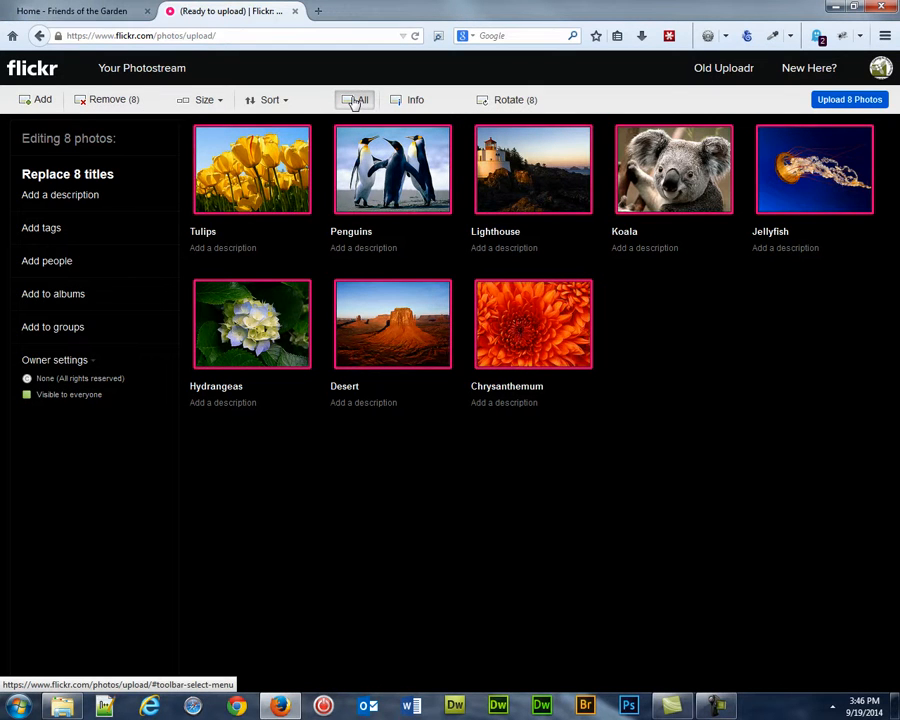
left_click(55, 294)
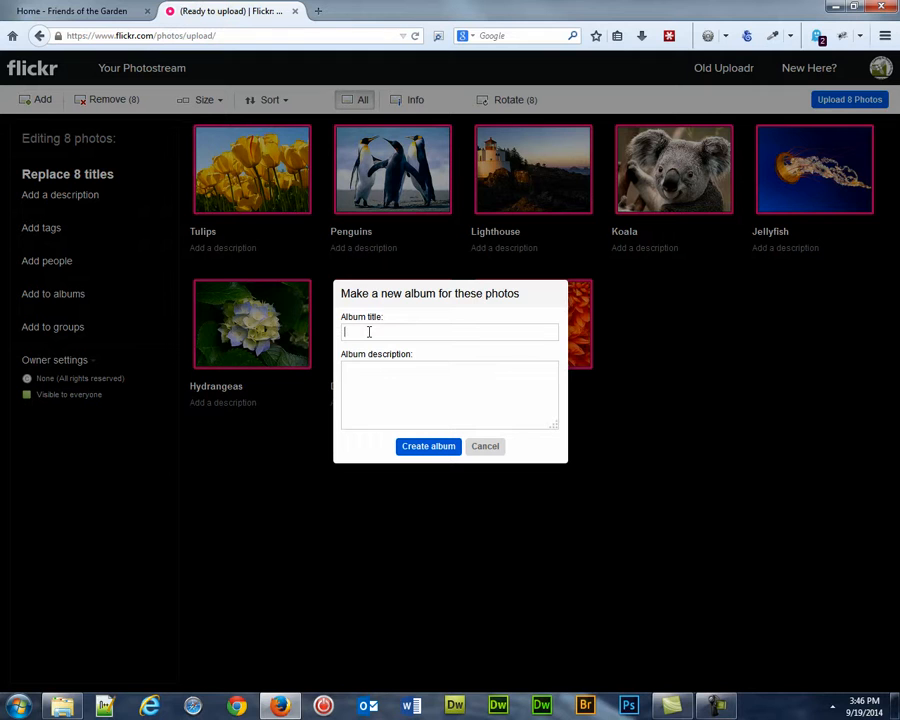
type("RJ's Test")
left_click(360, 386)
type("Test Album.")
left_click(431, 447)
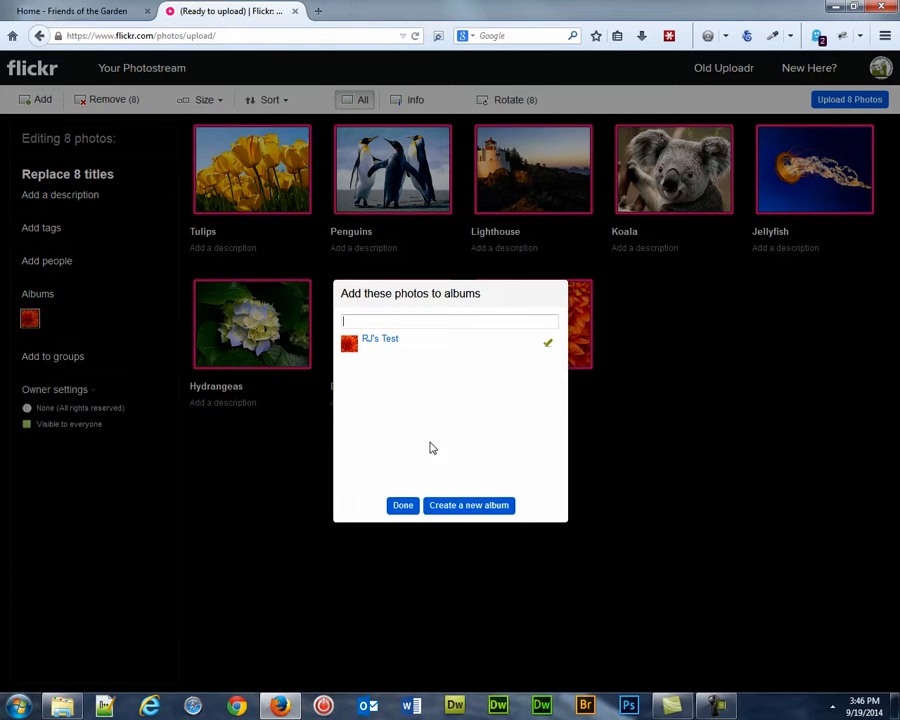
left_click(402, 506)
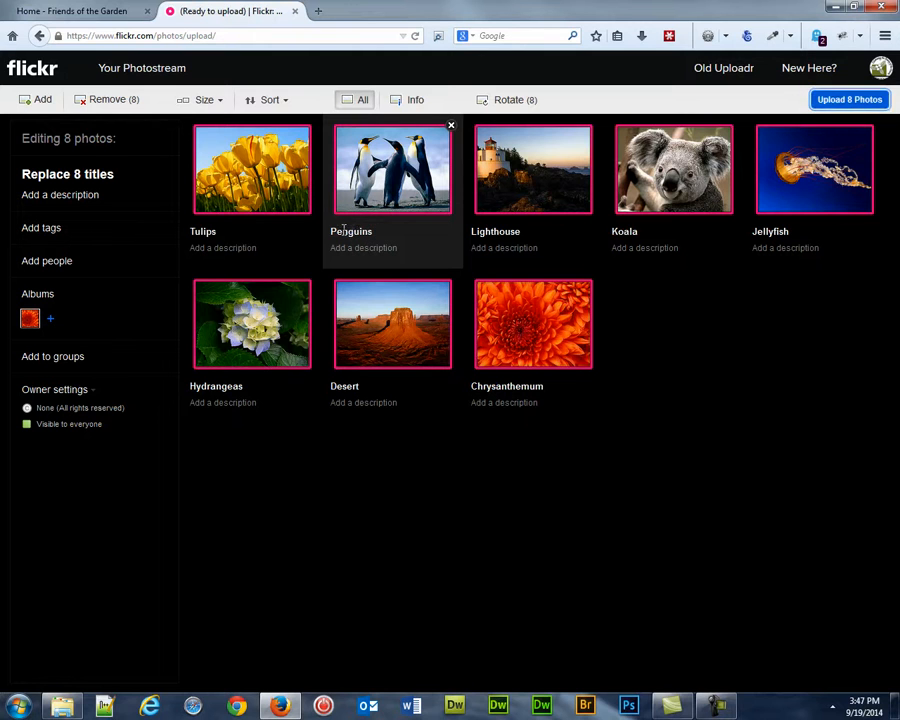
Step: Retitle the Penguins photo "Happy Penguins" and give it the description "Three happy guys."
left_click(354, 231)
left_click(333, 231)
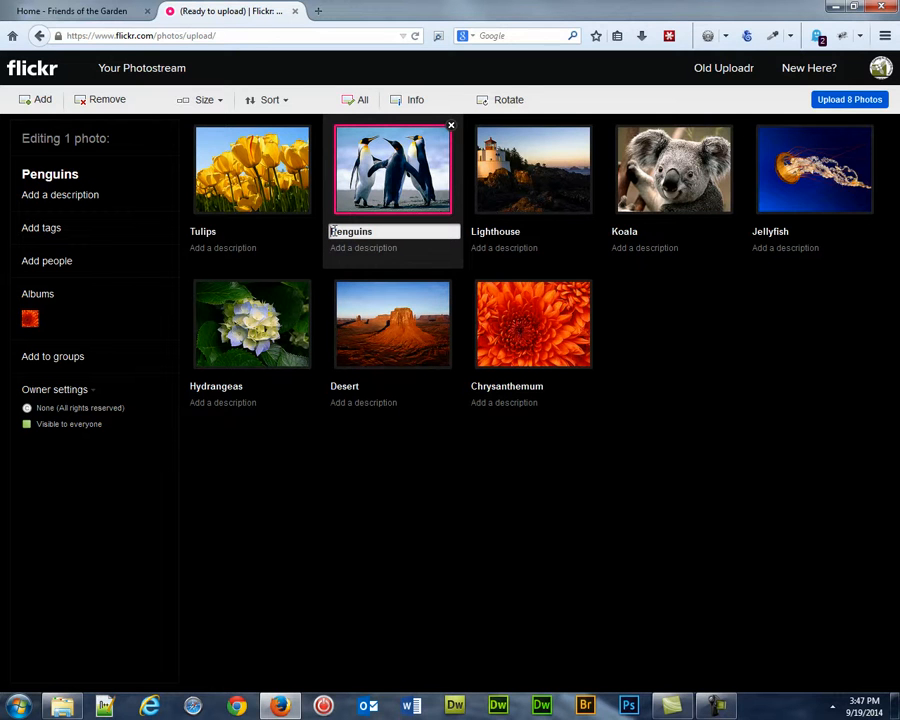
type("Happy")
left_click(370, 247)
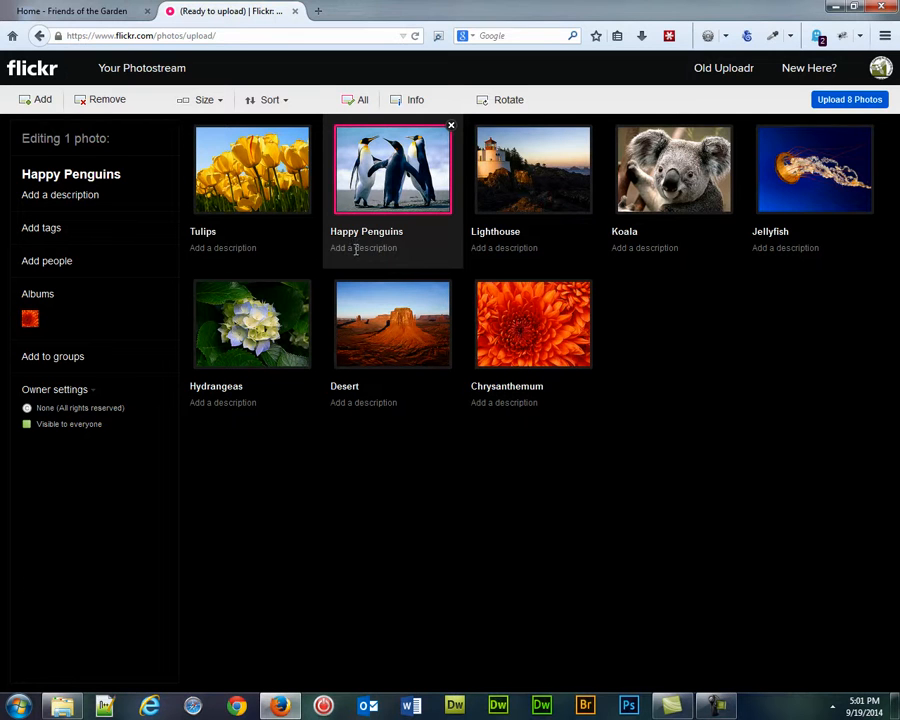
left_click(356, 248)
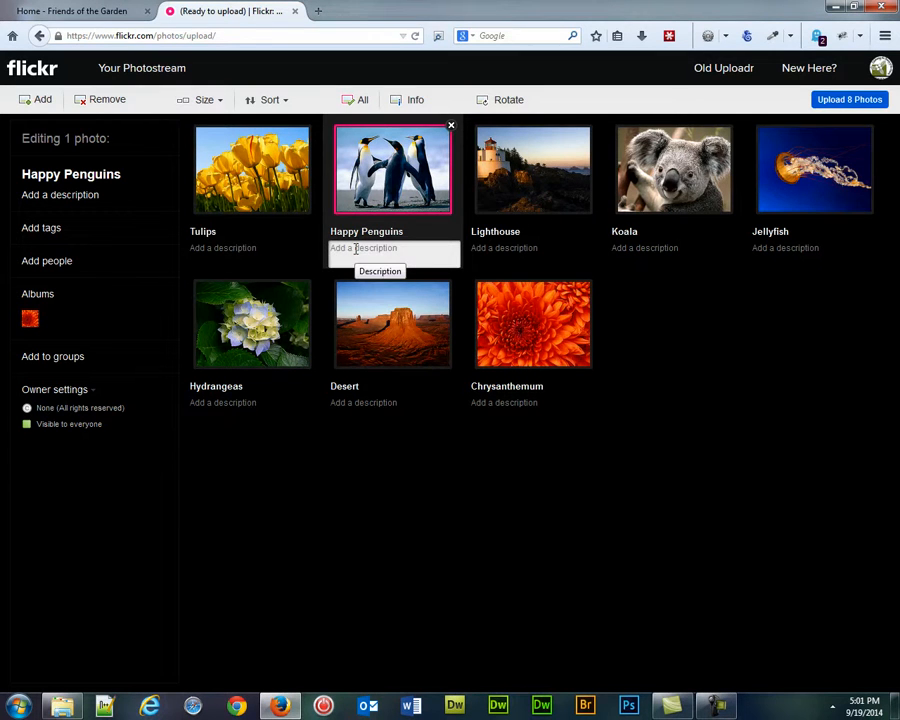
type("Three happy guys.")
left_click(377, 352)
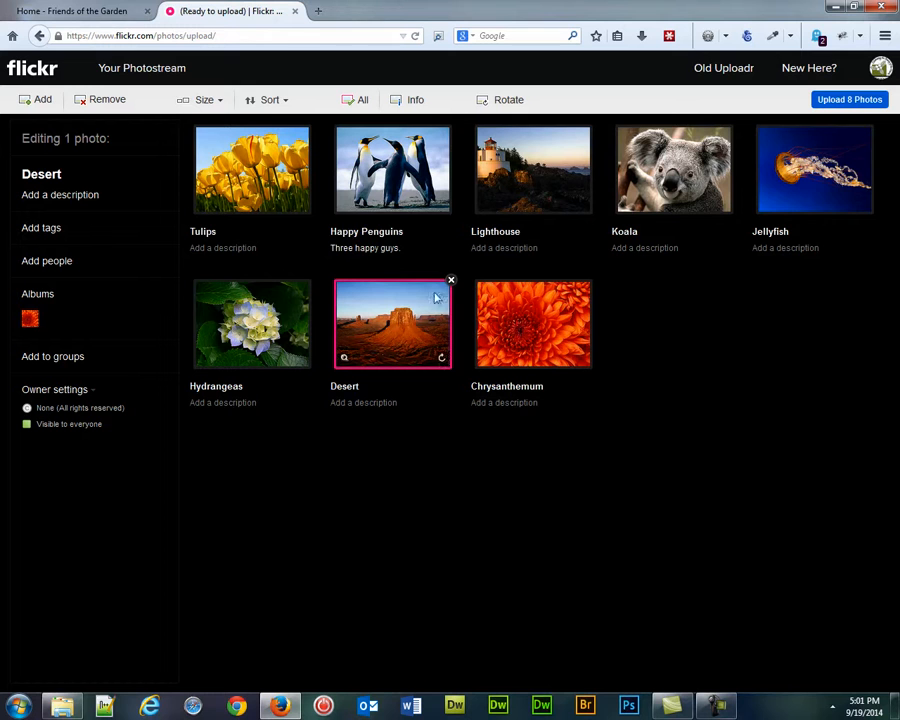
Step: Select all photos and upload the eight photos to Flickr
left_click(351, 101)
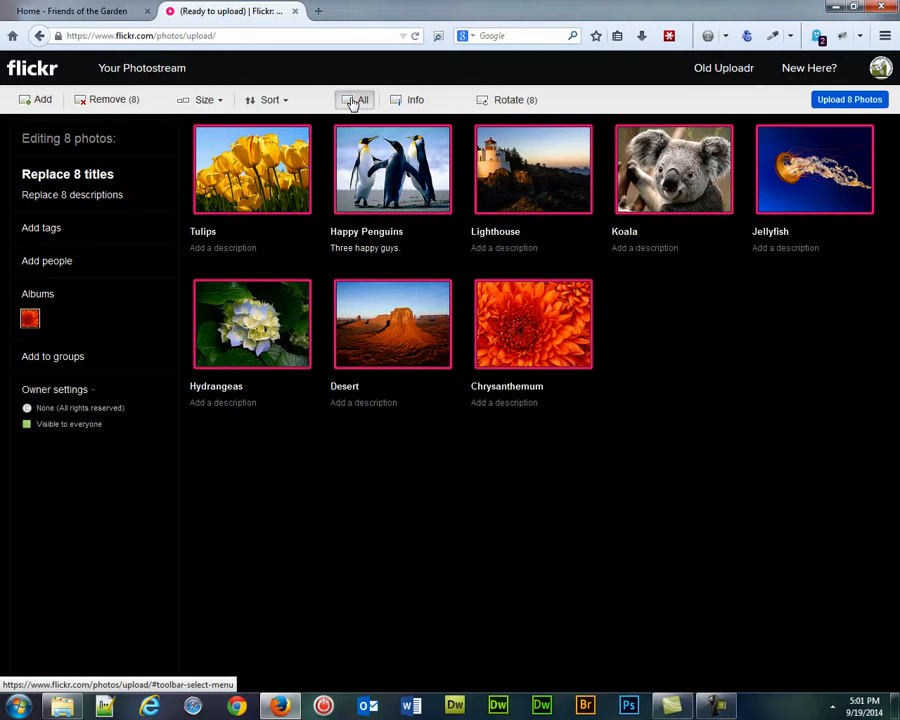
left_click(836, 101)
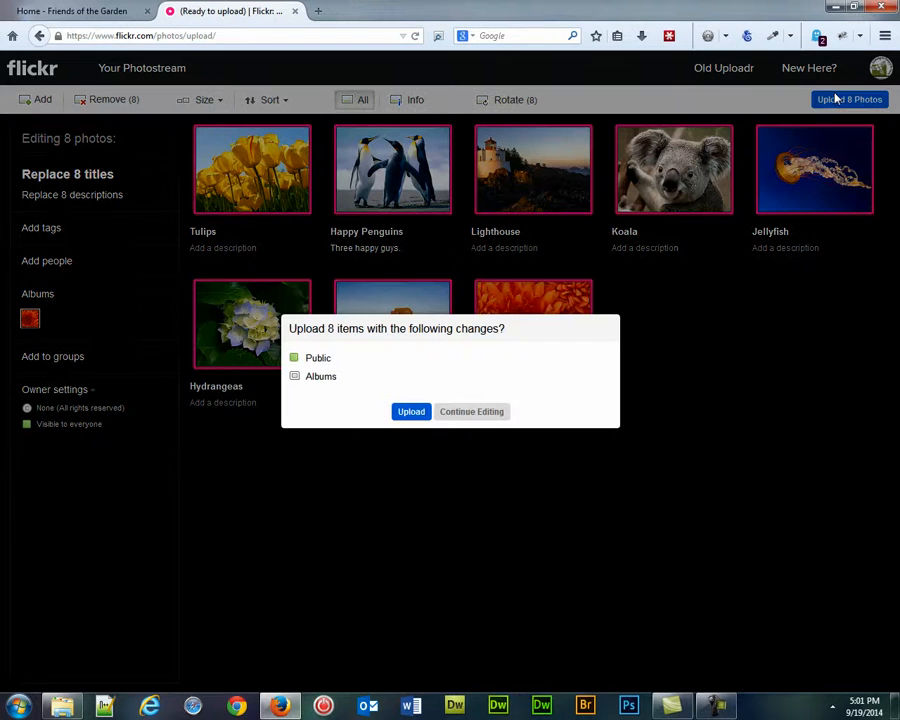
left_click(410, 414)
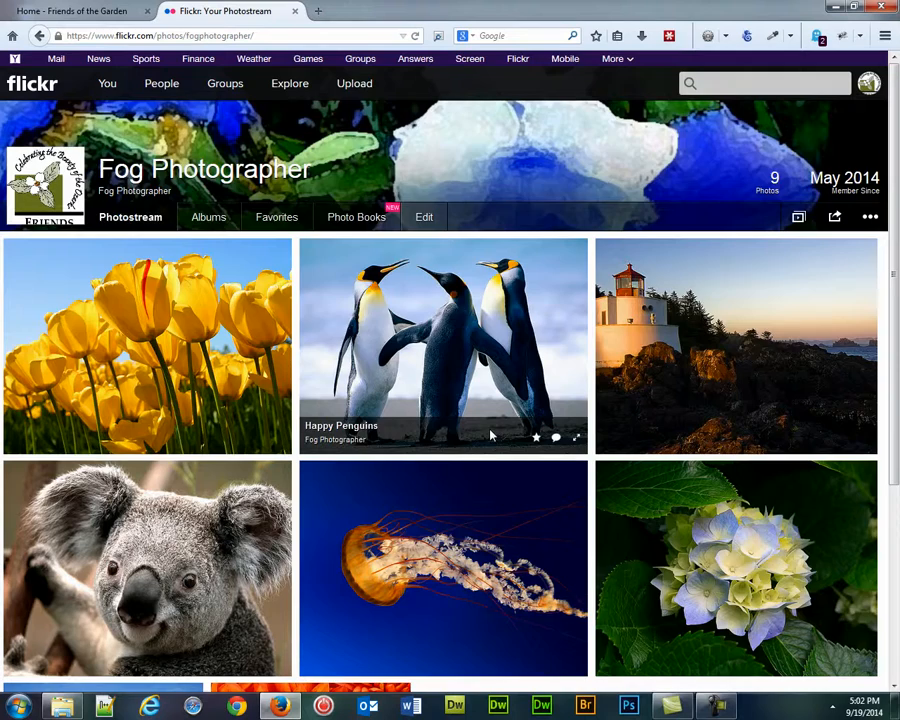
Step: Open the "RJ's Test" album from the photostream's albums page
scroll(490, 432, "down", 3)
scroll(490, 434, "up", 3)
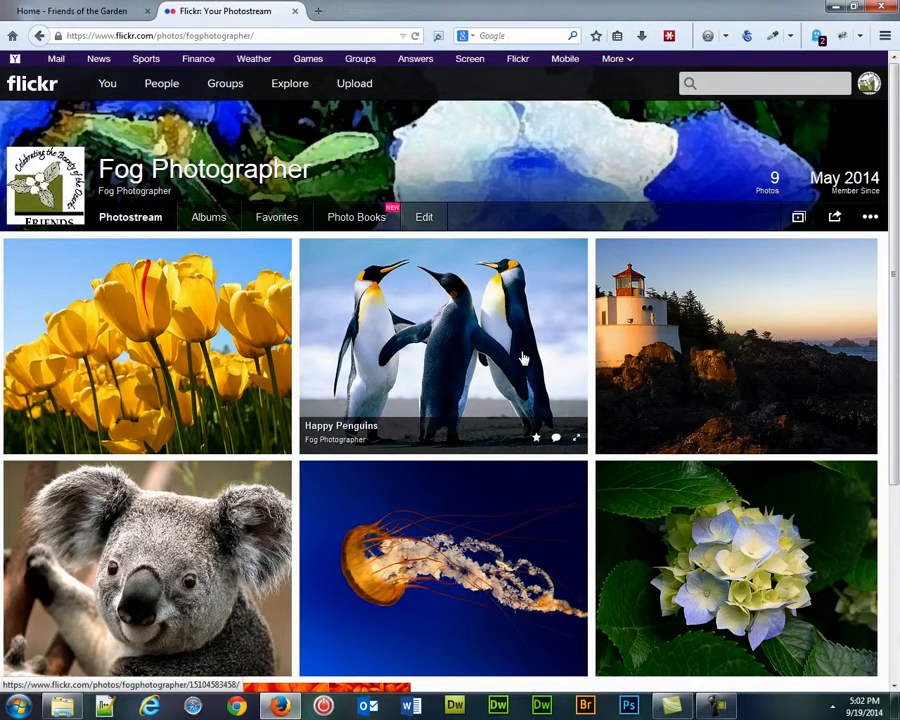
left_click(217, 219)
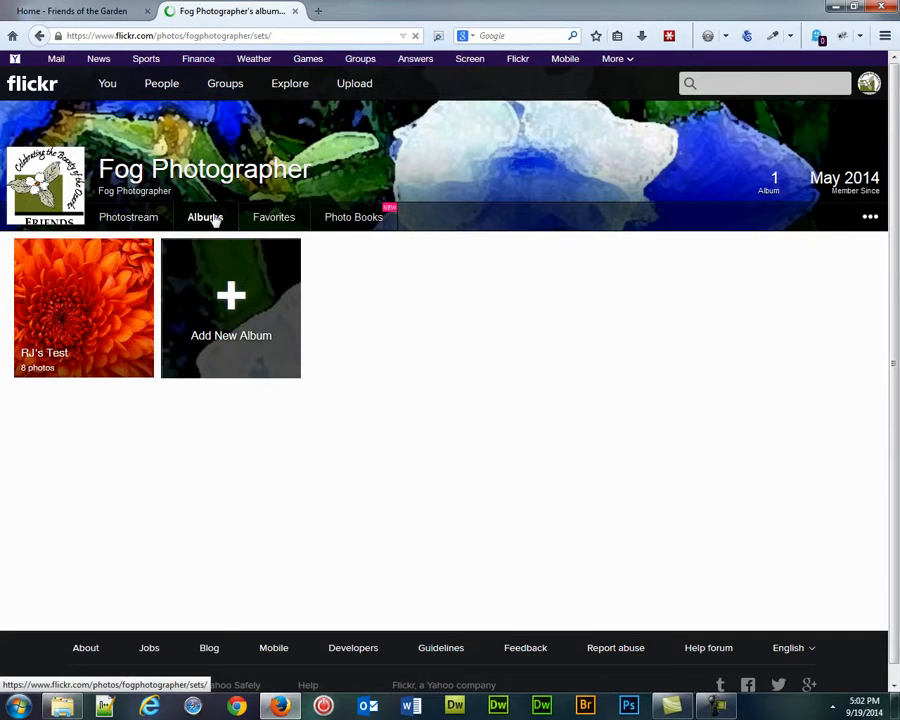
left_click(47, 336)
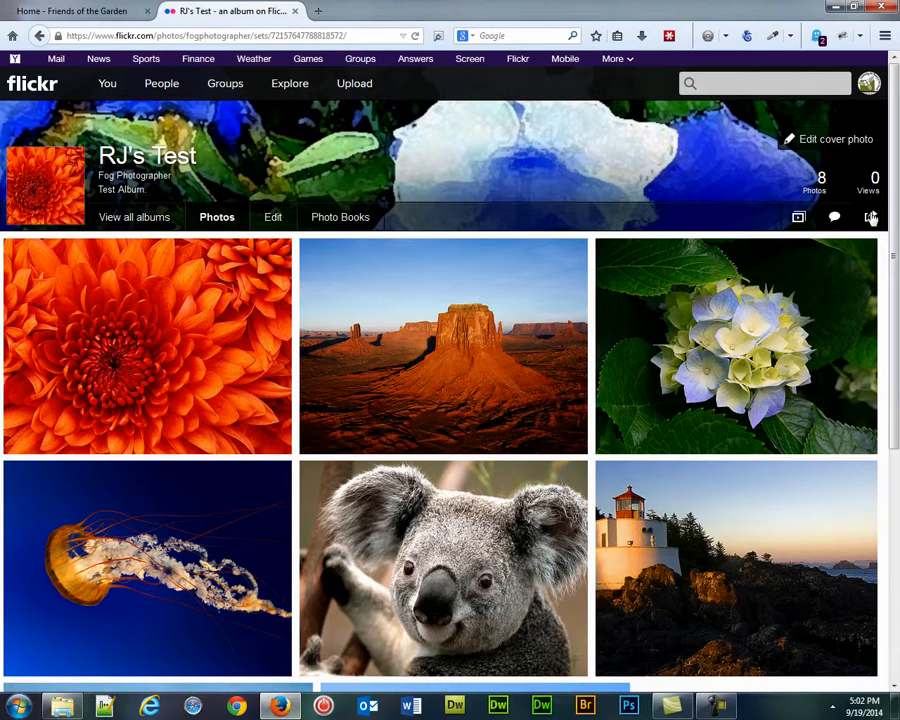
Step: Copy the share link of the "RJ's Test" album
left_click(871, 218)
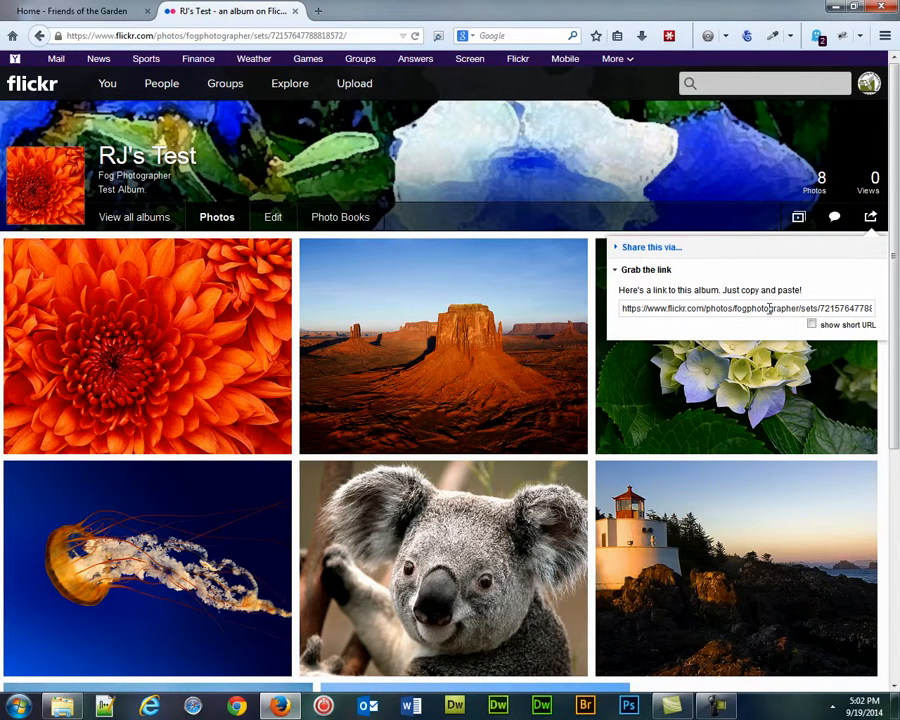
left_click(769, 308)
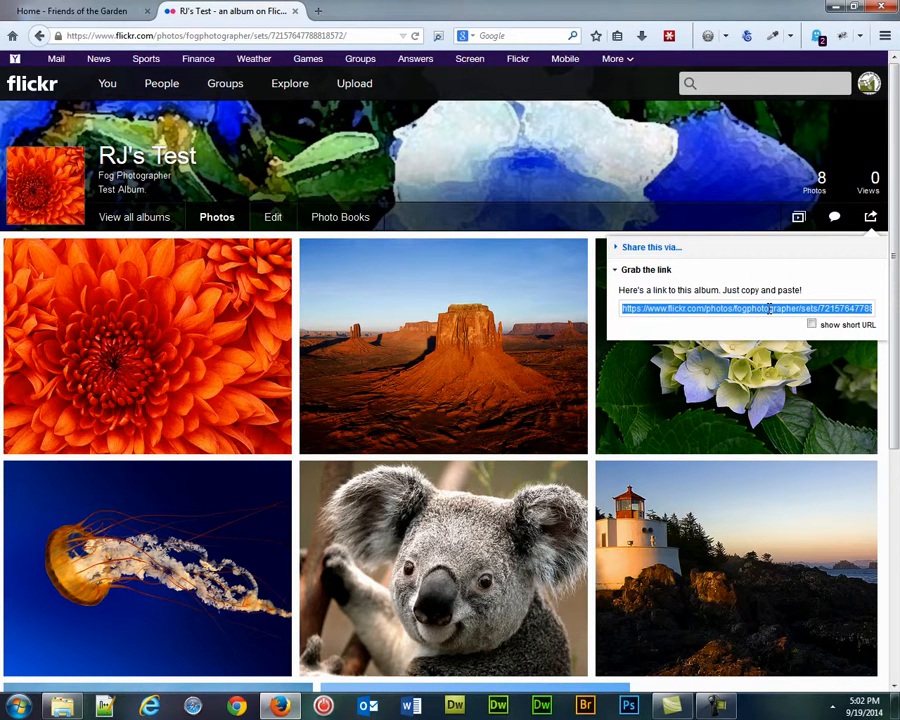
right_click(769, 310)
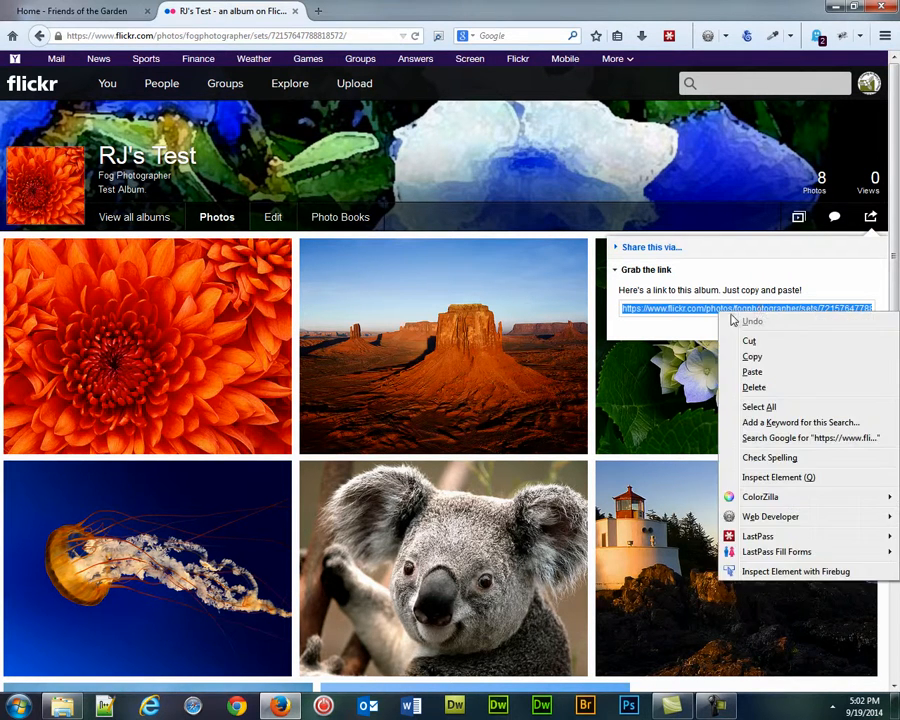
left_click(752, 357)
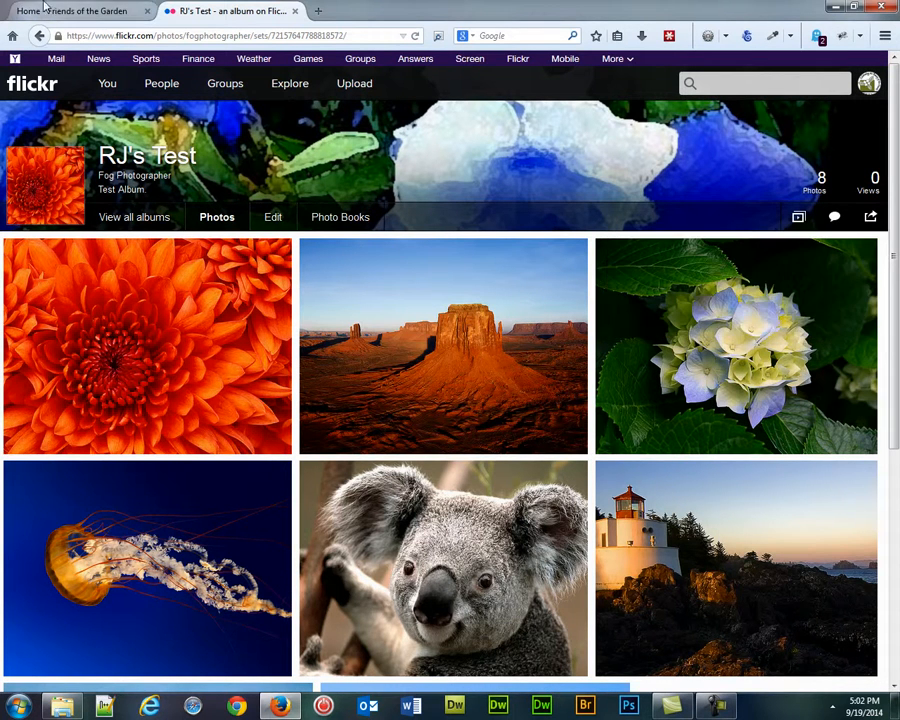
Step: Switch to the Friends of the Garden site and log in as a member with the saved username and password
left_click(84, 14)
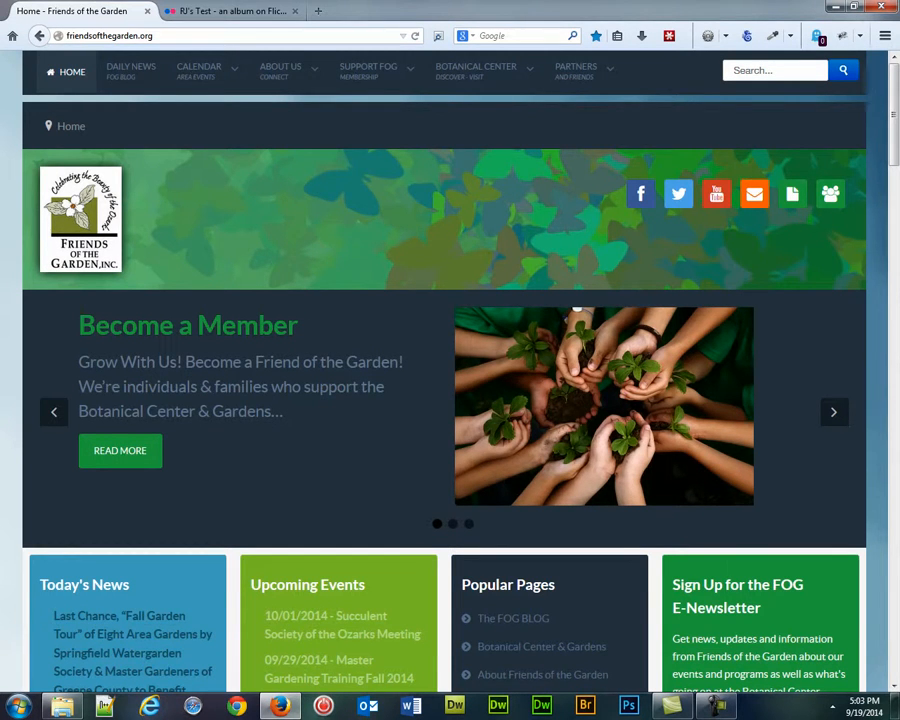
left_click_drag(890, 252, 883, 673)
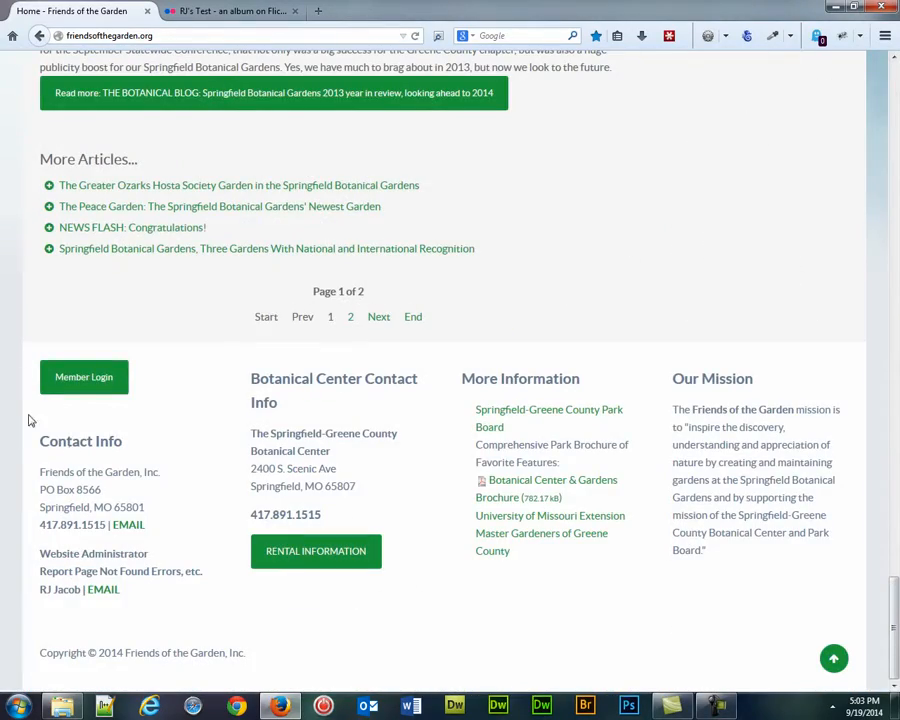
left_click(112, 374)
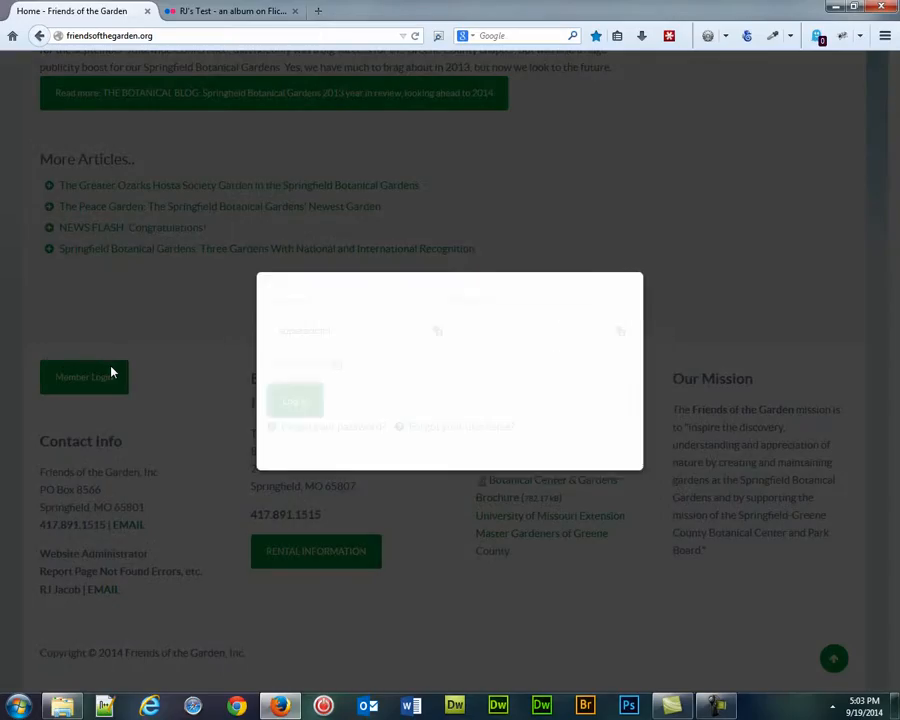
left_click(360, 330)
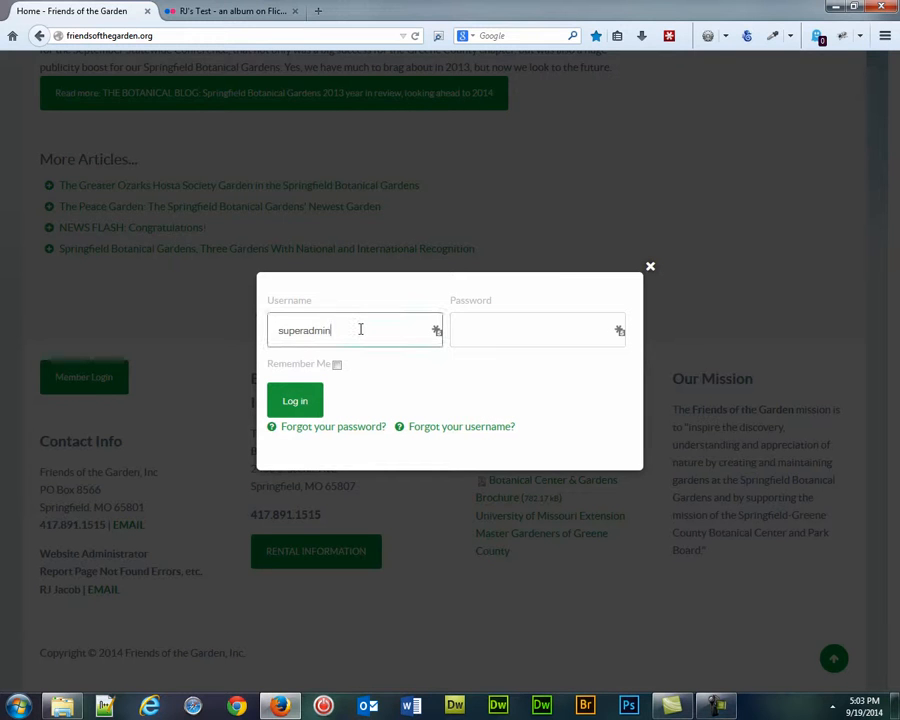
double_click(360, 330)
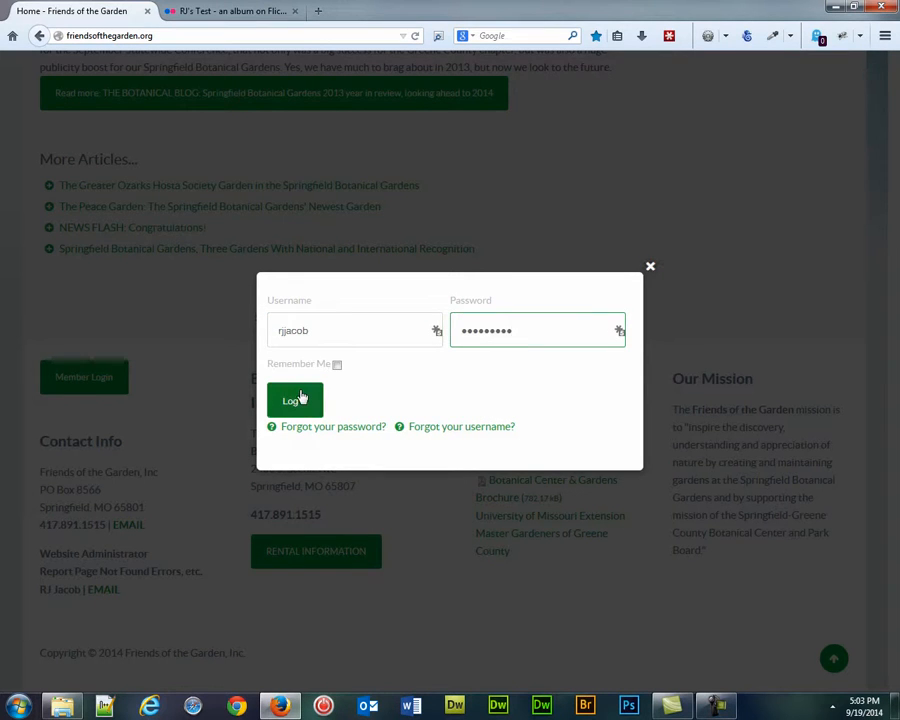
left_click(302, 397)
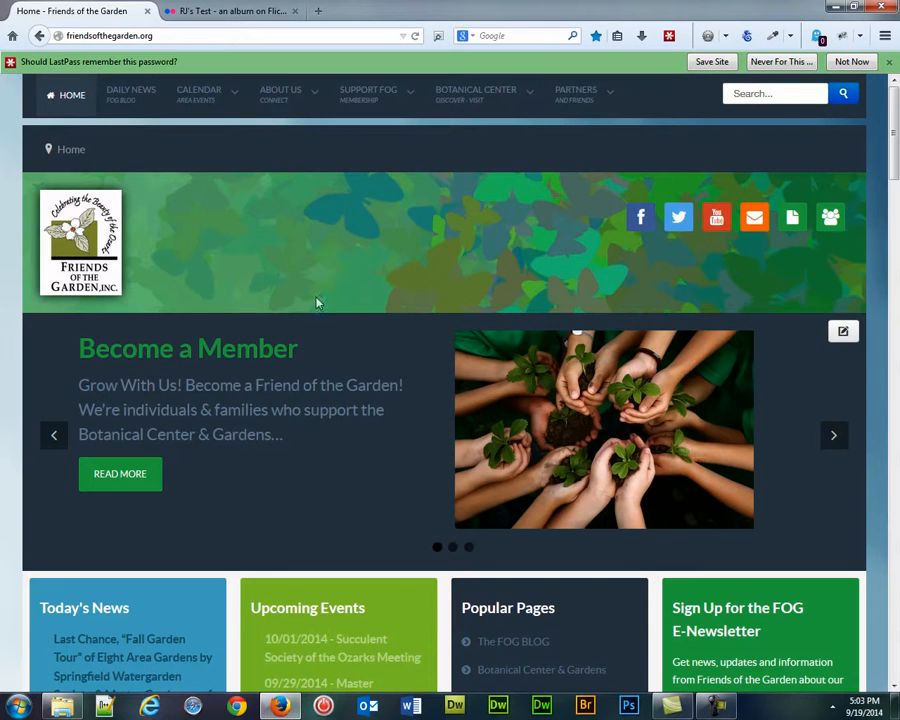
Step: Open the "New Gallery for Flickr Test" item from RJ Jacob's photo gallery for editing
mouse_move(466, 93)
mouse_move(482, 203)
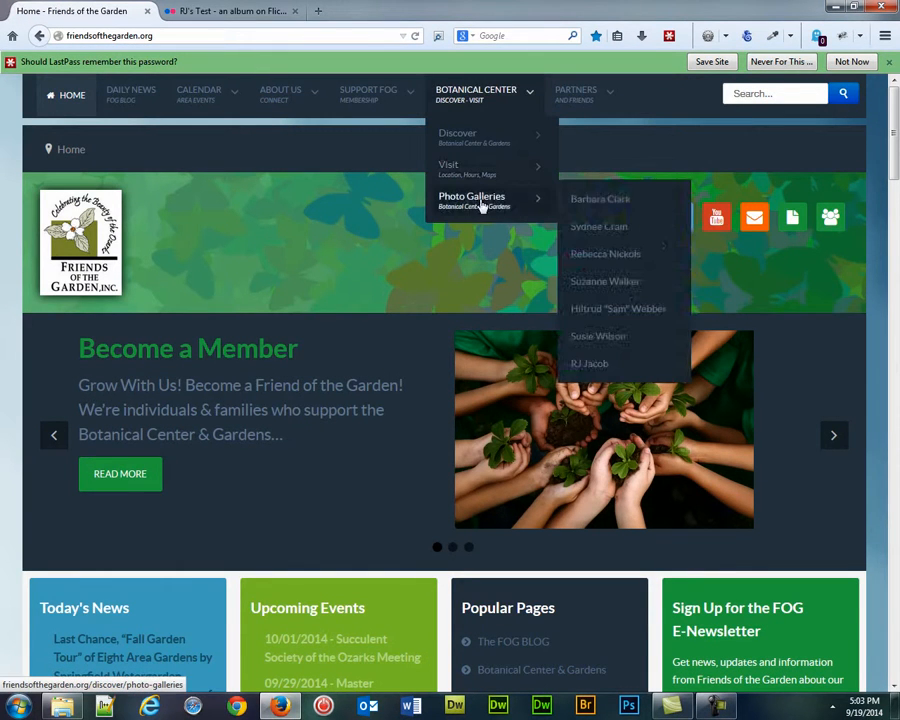
left_click(590, 366)
scroll(421, 445, "down", 1)
scroll(421, 445, "down", 2)
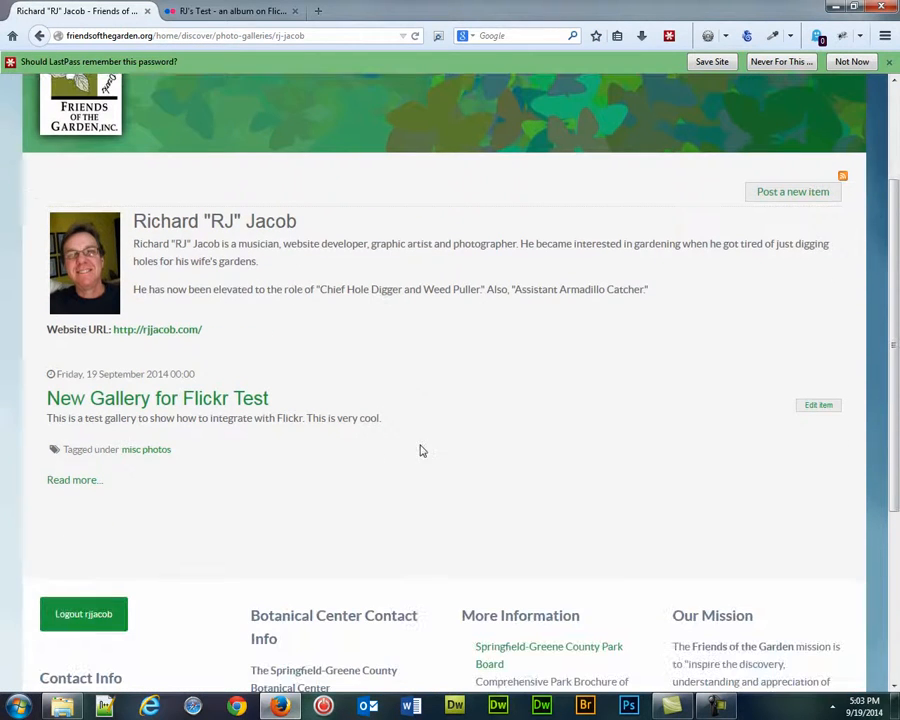
left_click(188, 403)
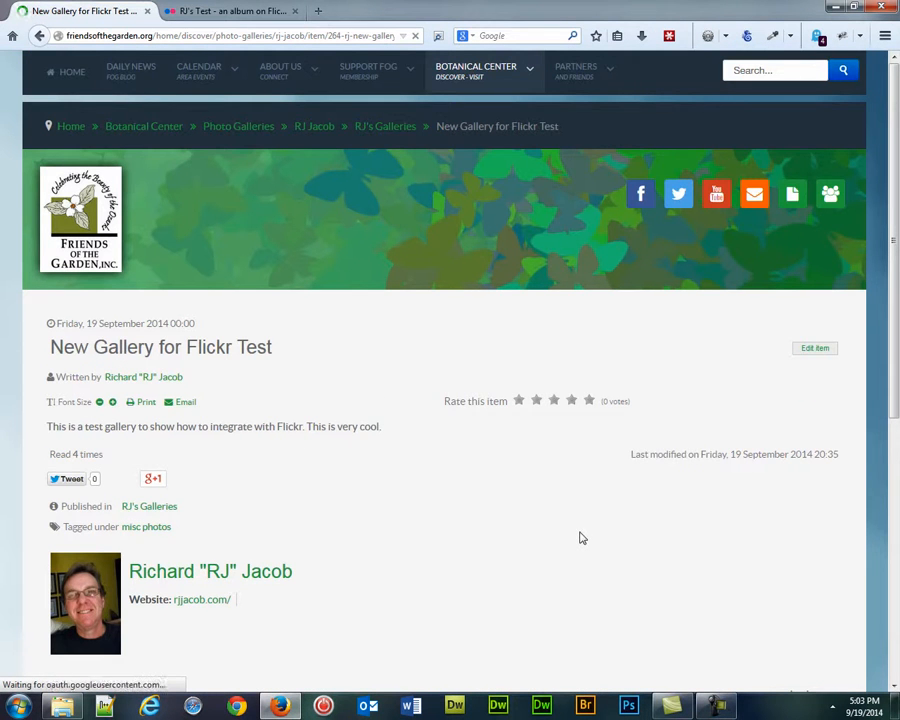
left_click(815, 372)
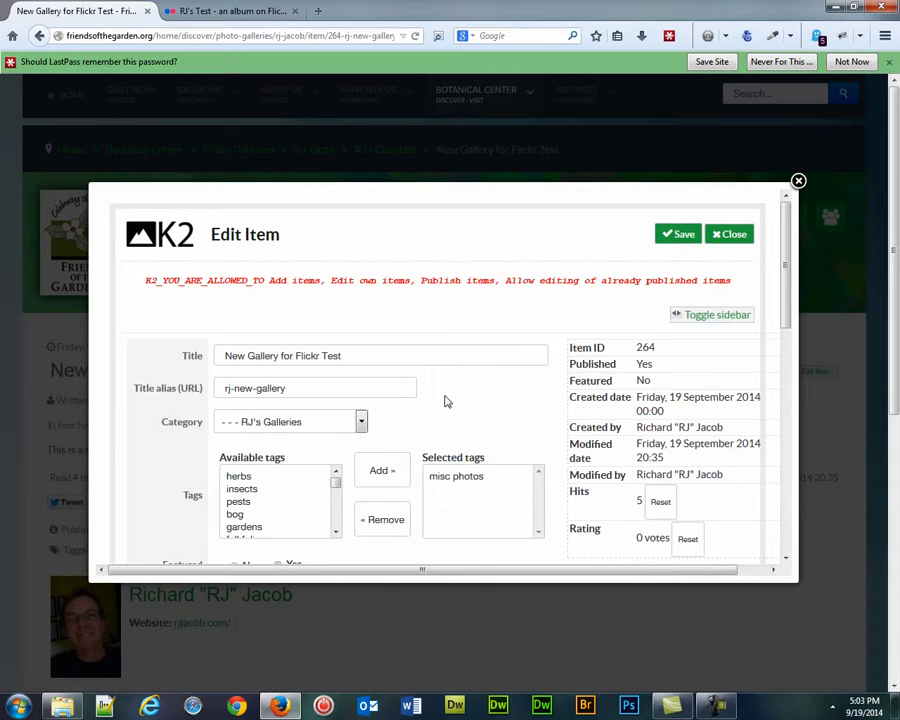
Step: Paste the copied Flickr album link into the Flickr set URL field of the item's Image gallery section
scroll(447, 401, "down", 3)
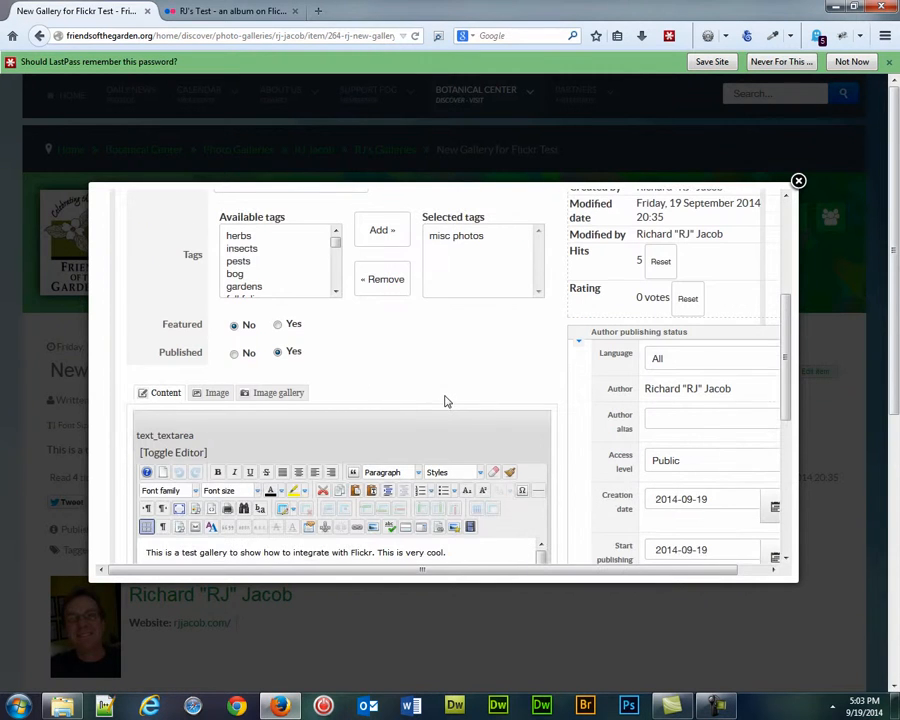
left_click(277, 394)
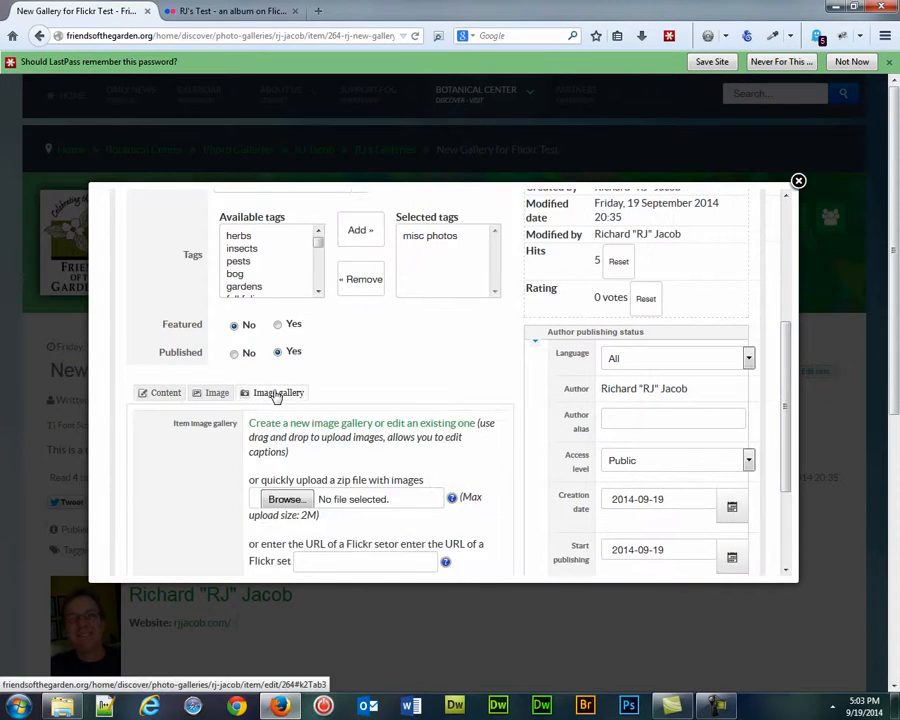
scroll(444, 398, "down", 2)
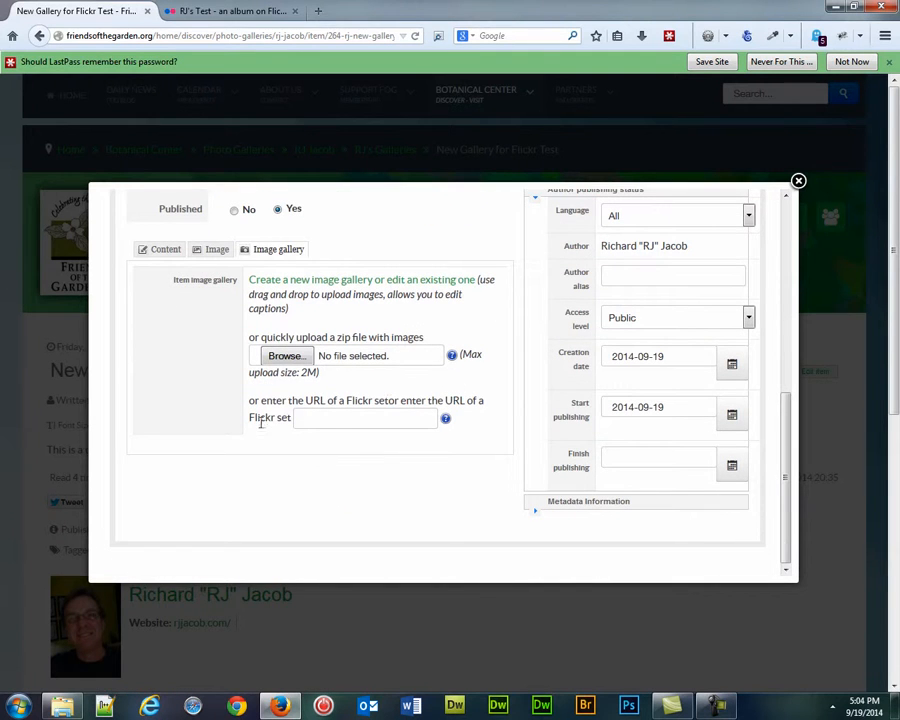
right_click(336, 420)
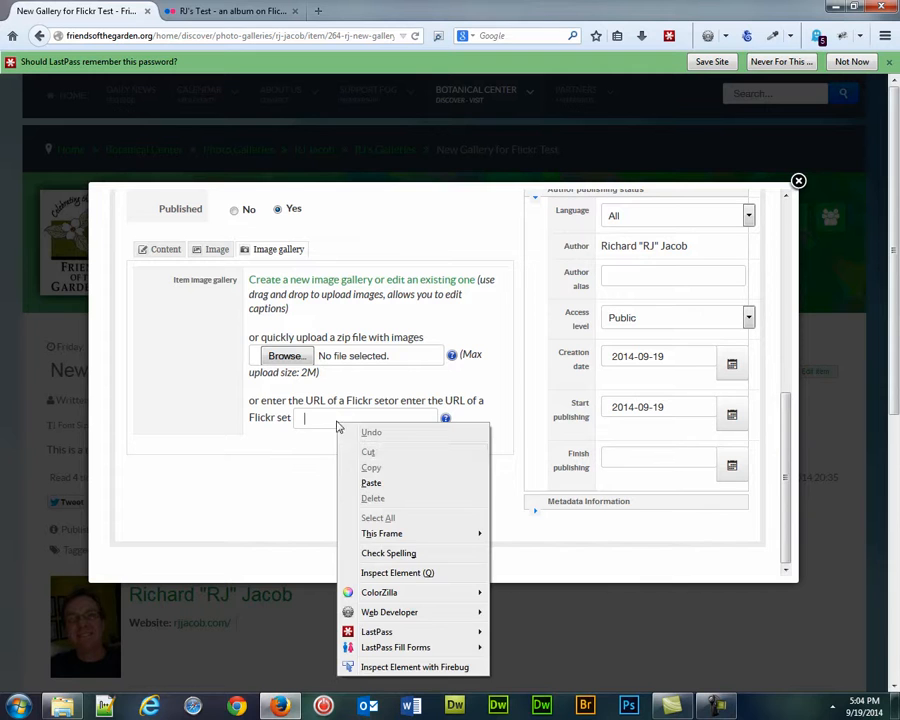
left_click(371, 484)
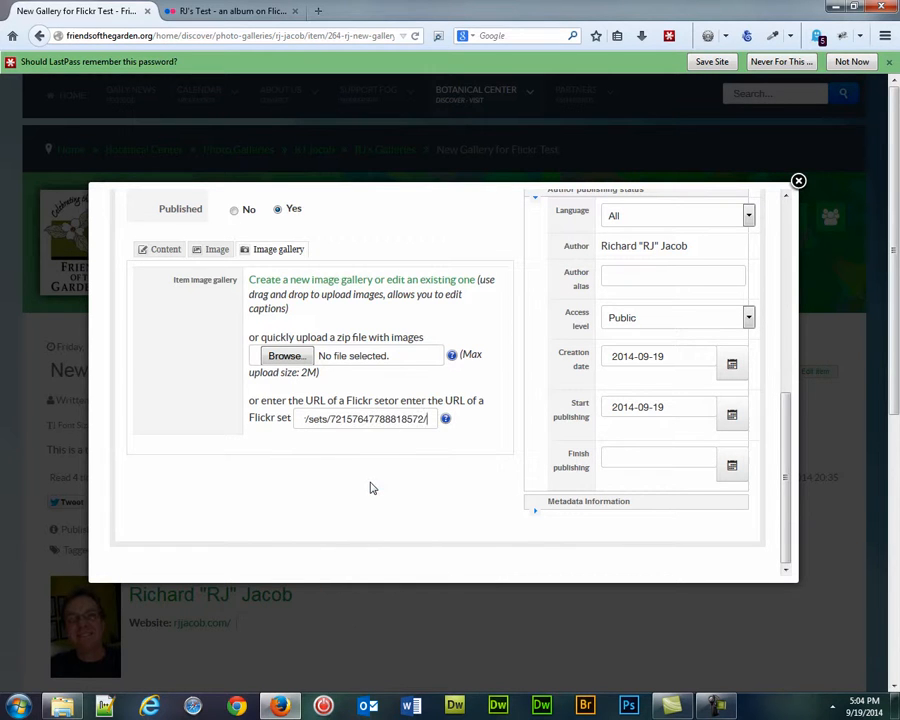
Step: Save the gallery item and close the Edit Item window
scroll(518, 470, "up", 5)
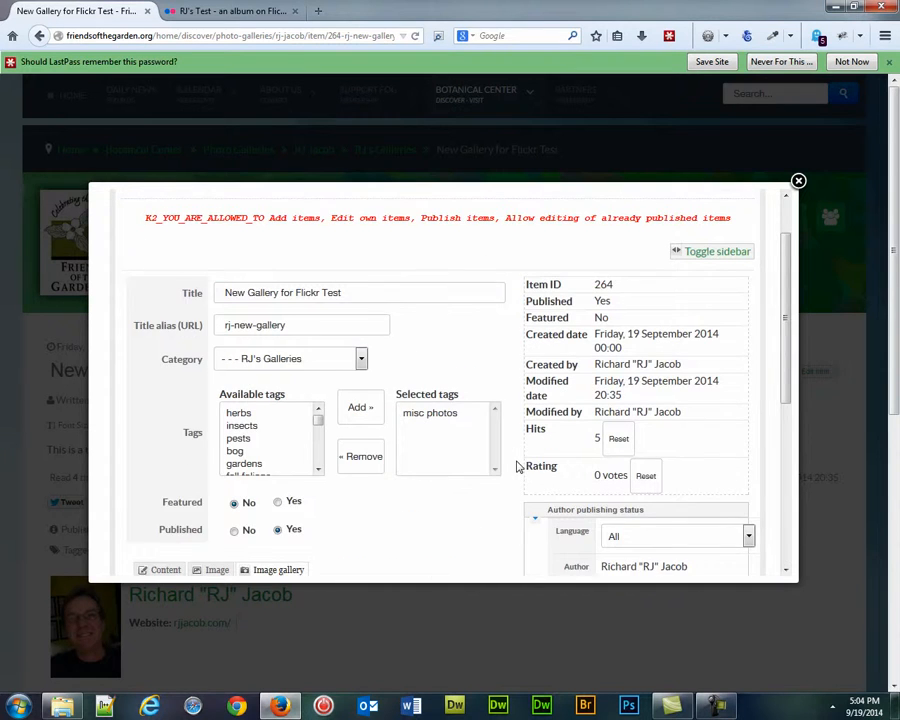
scroll(518, 467, "up", 2)
left_click(684, 235)
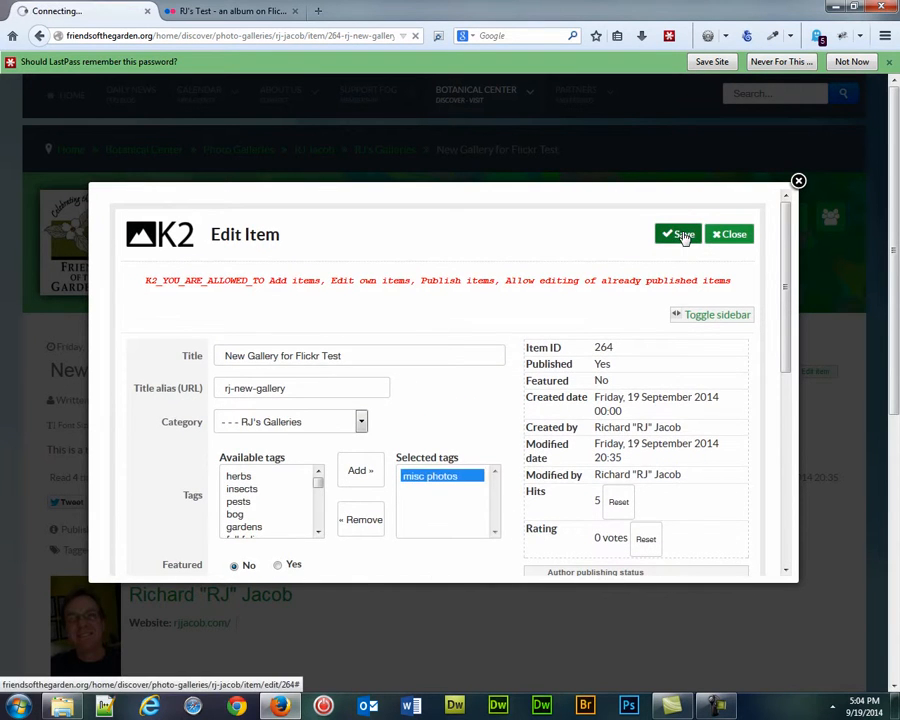
scroll(477, 416, "down", 15)
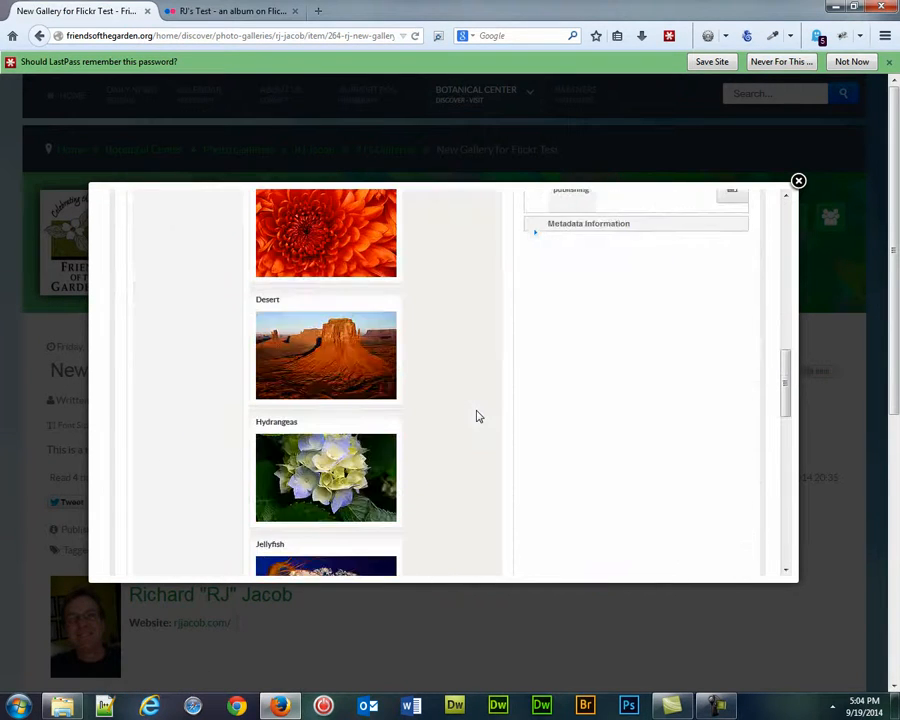
scroll(477, 416, "down", 3)
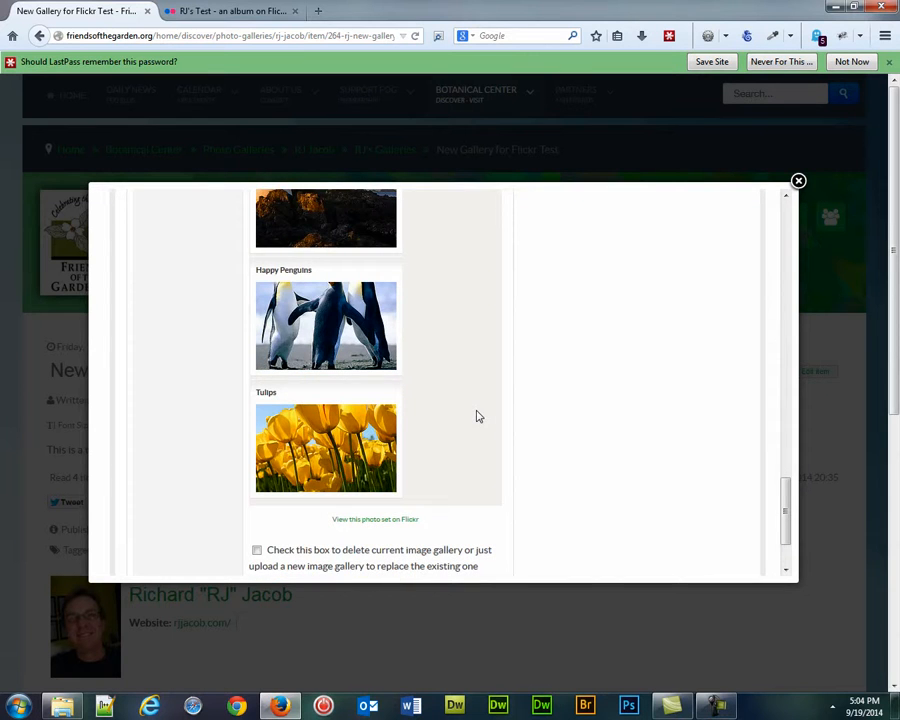
scroll(477, 416, "up", 15)
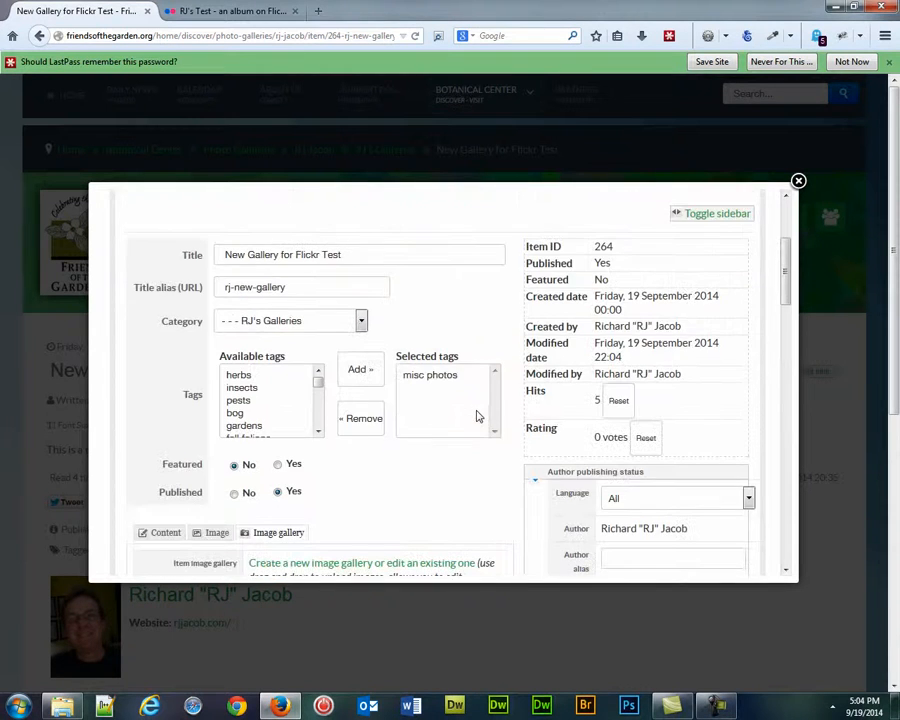
scroll(477, 416, "up", 4)
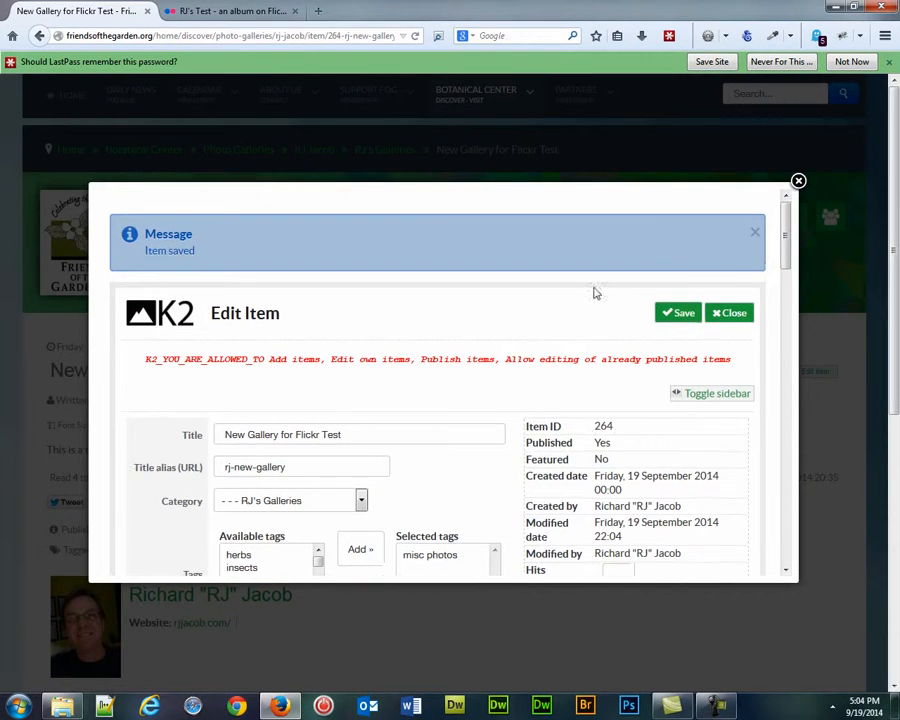
left_click(733, 314)
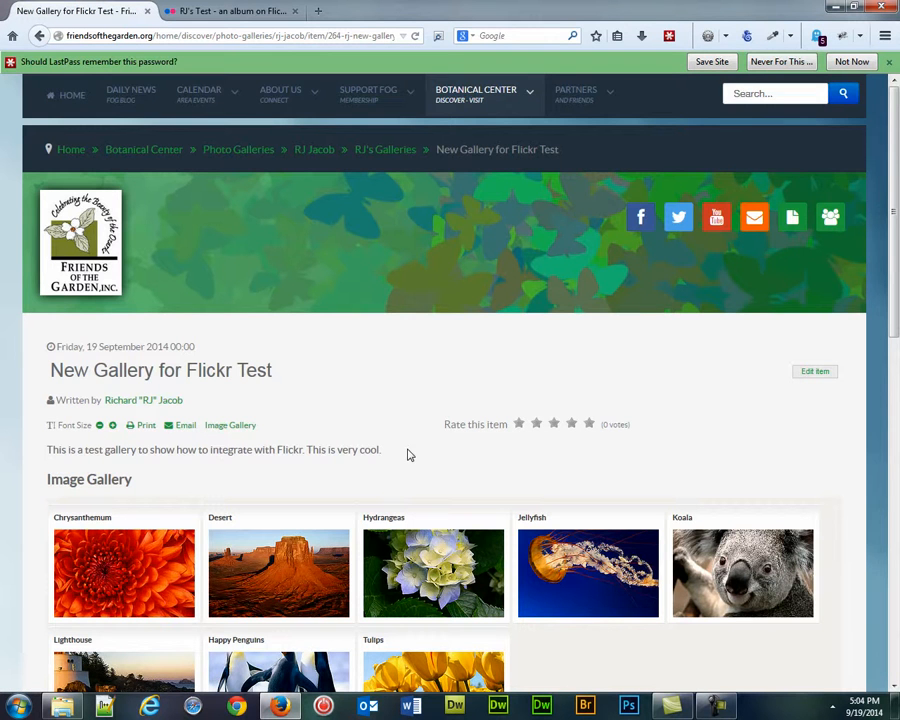
Step: View the Happy Penguins photo of the published gallery in the lightbox, run the slideshow, and close it
scroll(408, 455, "down", 4)
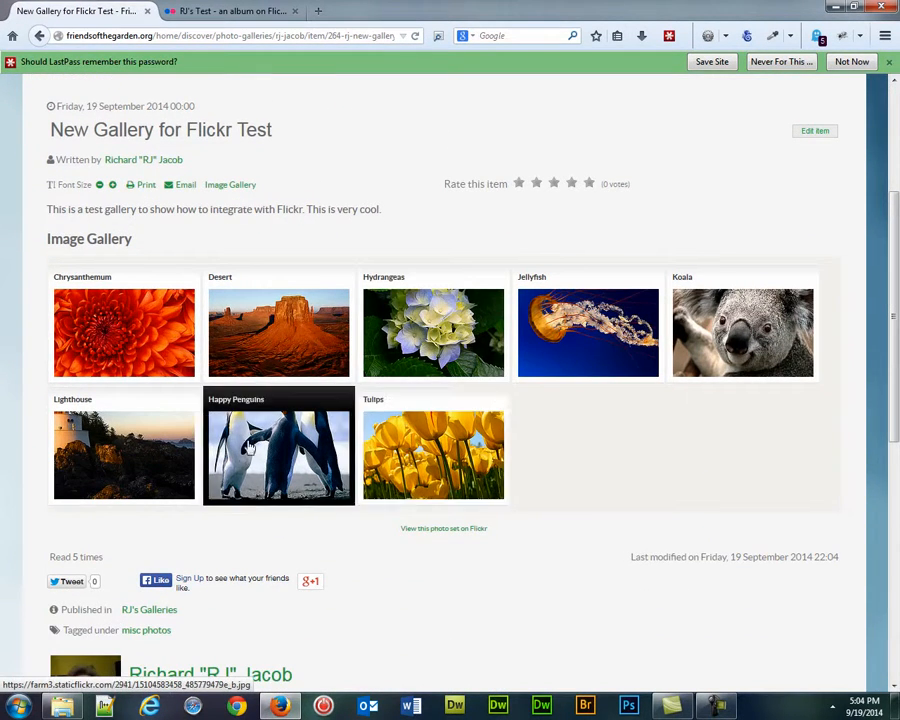
left_click(254, 433)
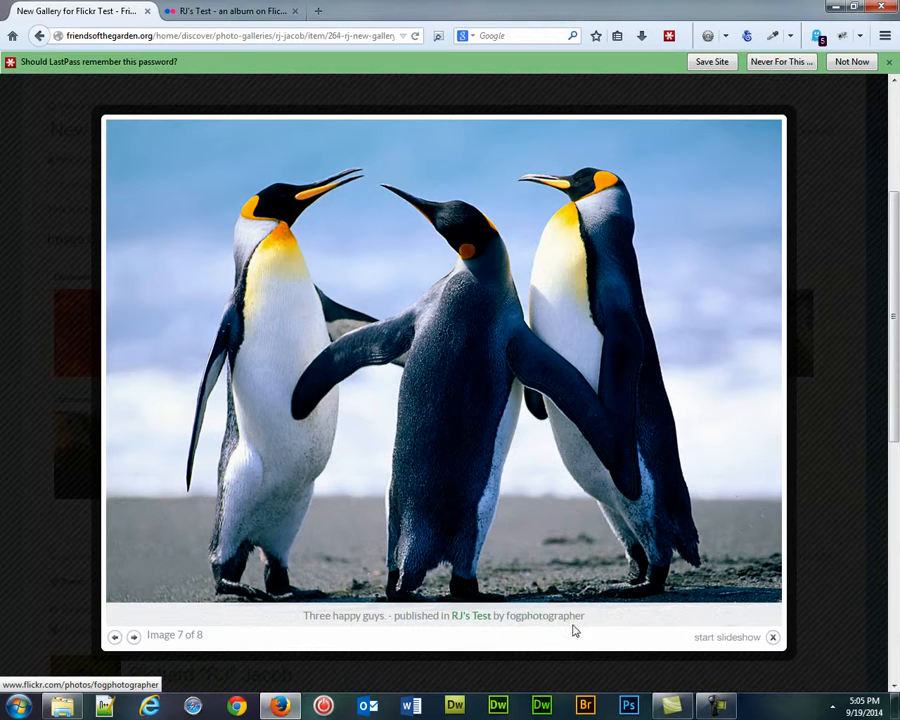
left_click(726, 638)
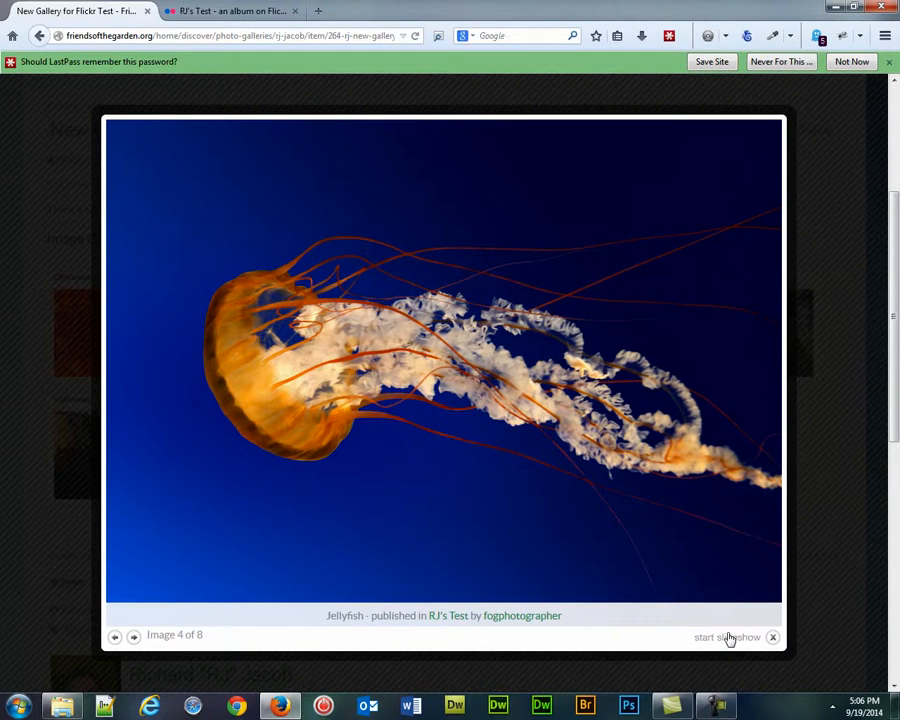
left_click(772, 637)
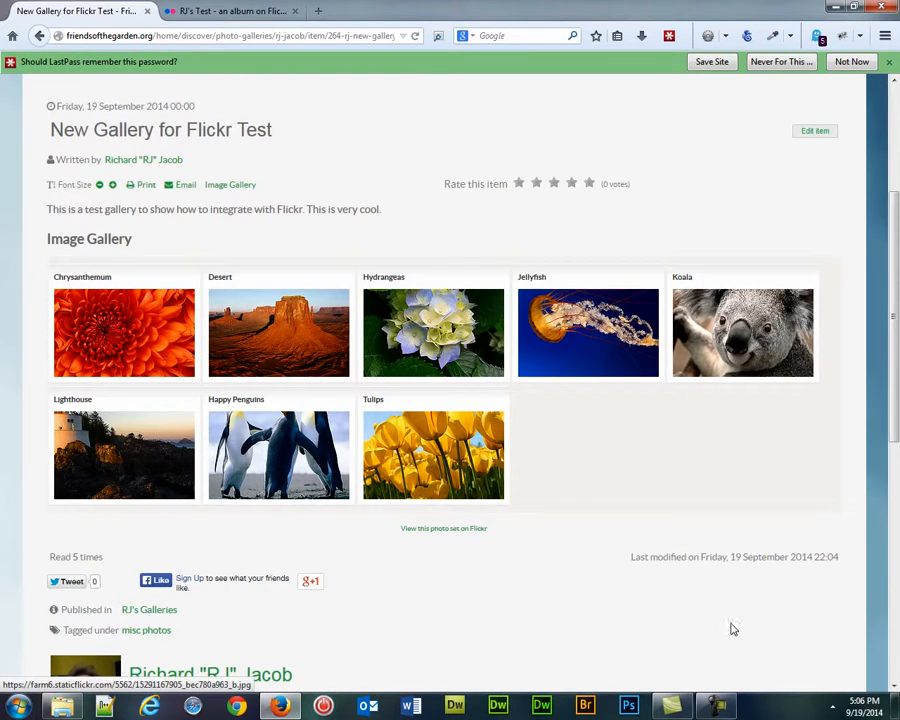
scroll(600, 466, "up", 3)
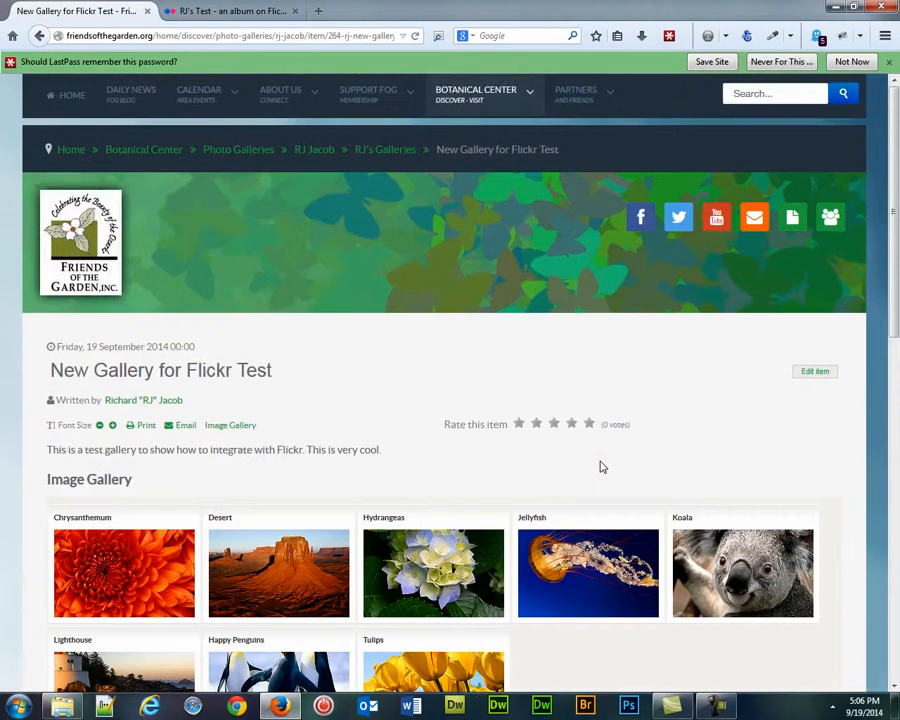